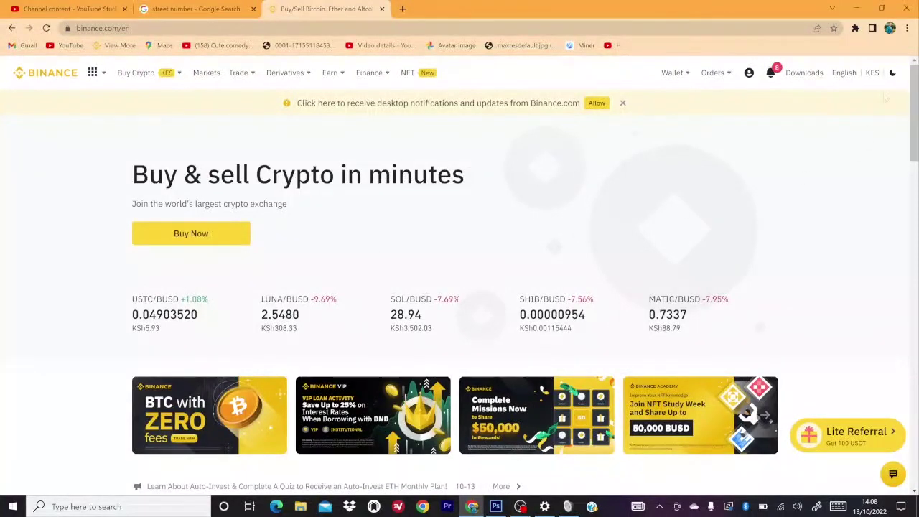
Step: Open the wallet overview and load the P2P trading page in a new browser tab
{"action": "mouse_move", "coordinate": [671, 86]}
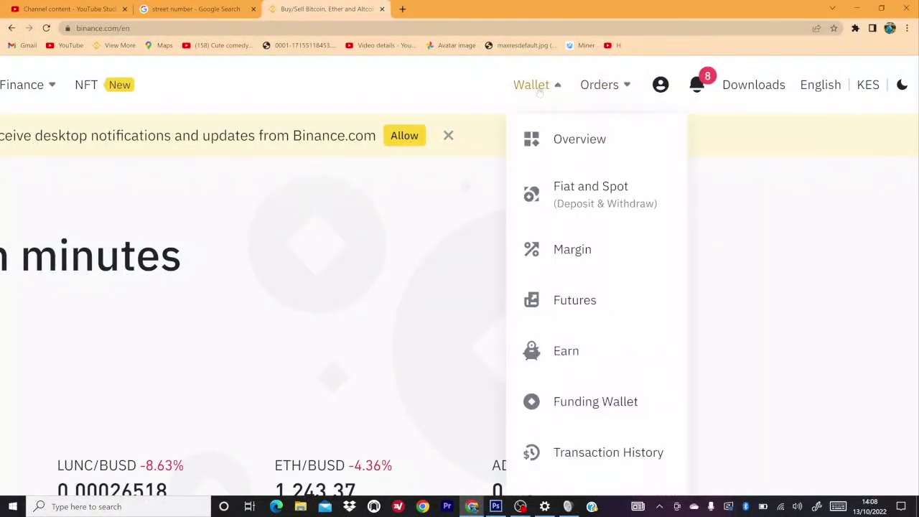
{"action": "left_click", "coordinate": [558, 138]}
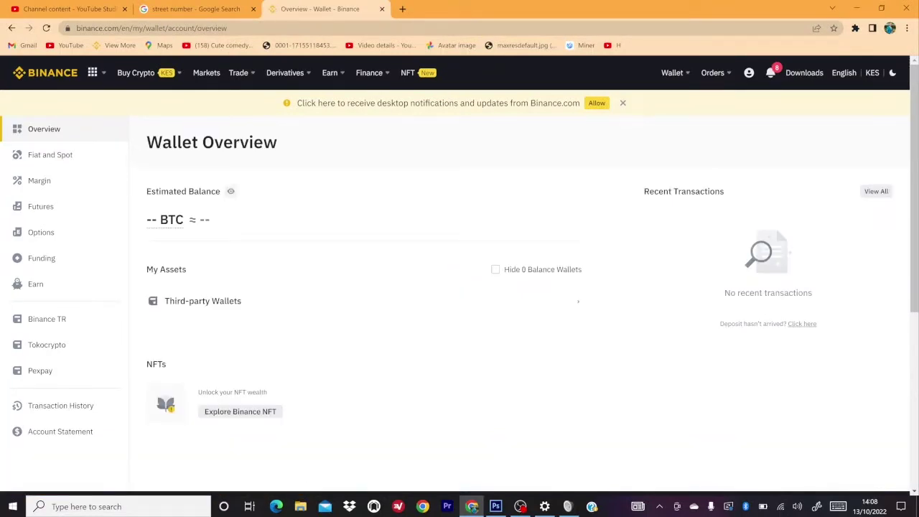
{"action": "mouse_move", "coordinate": [242, 73]}
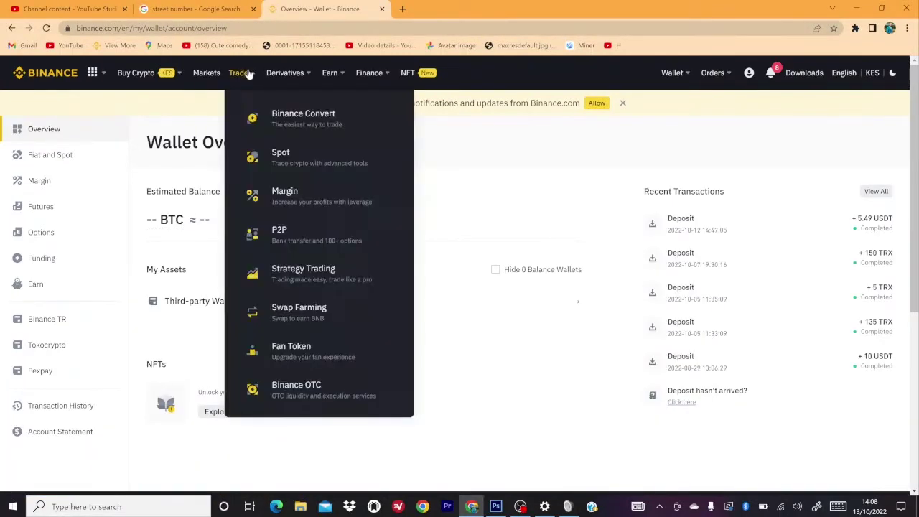
{"action": "right_click", "coordinate": [281, 236]}
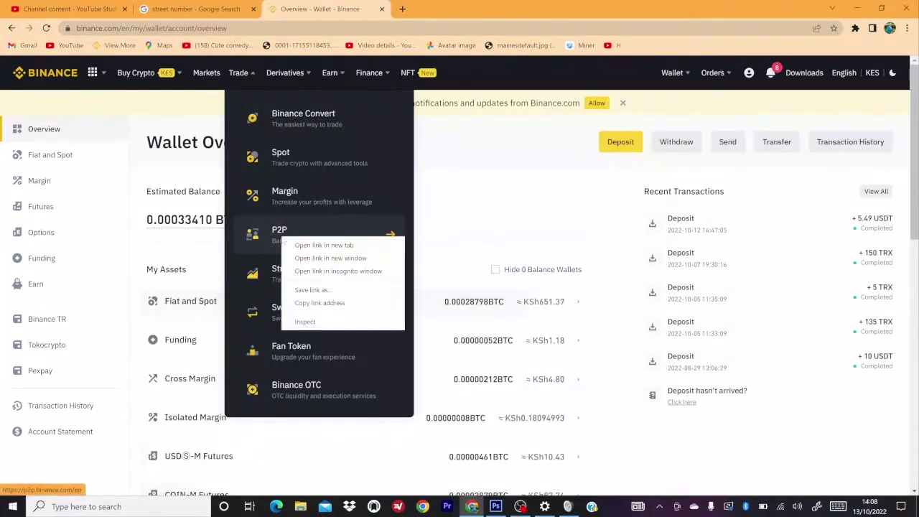
{"action": "left_click", "coordinate": [301, 245]}
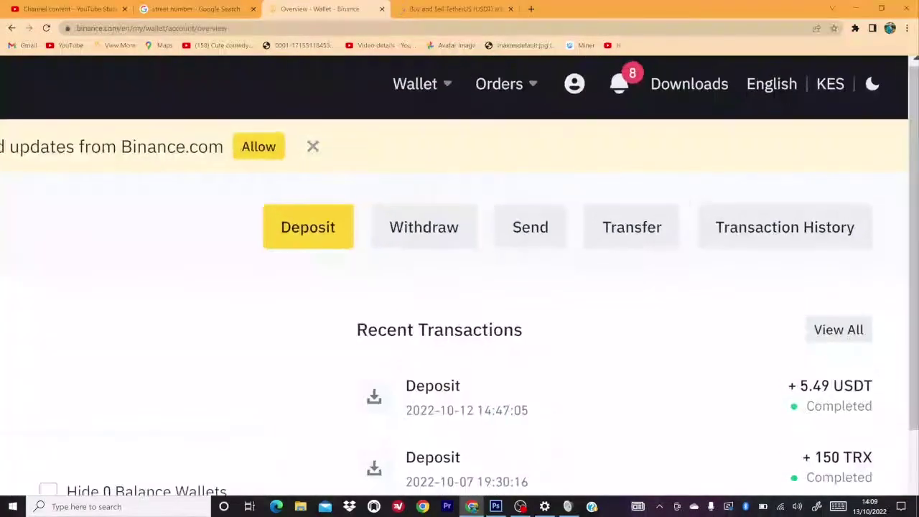
Step: Examine the list of available display currencies and close it without choosing another one
{"action": "left_click", "coordinate": [822, 92]}
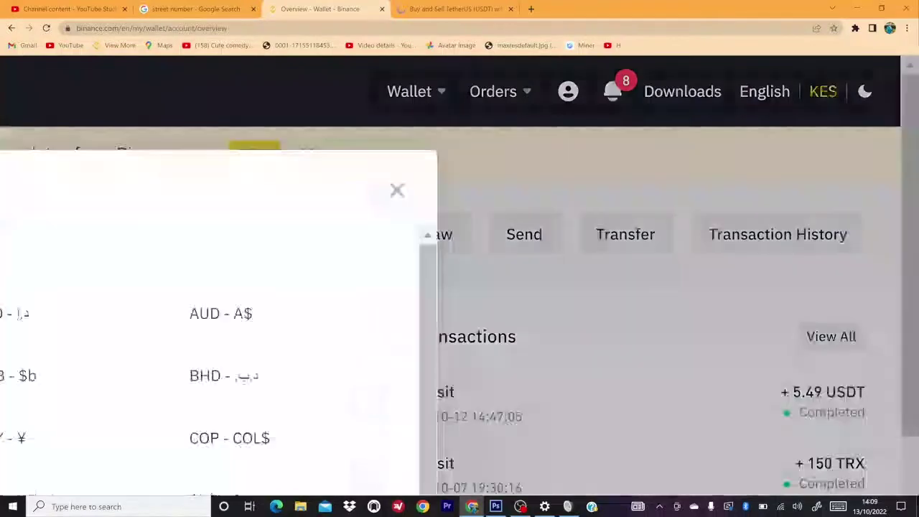
{"action": "scroll", "coordinate": [215, 359], "scroll_direction": "down", "scroll_amount": 1}
{"action": "scroll", "coordinate": [216, 359], "scroll_direction": "down", "scroll_amount": 1}
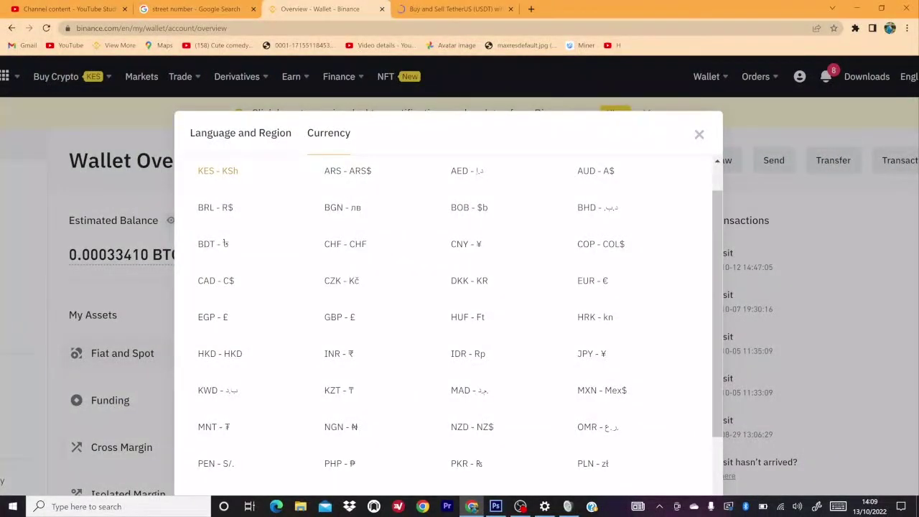
{"action": "key", "text": "Escape"}
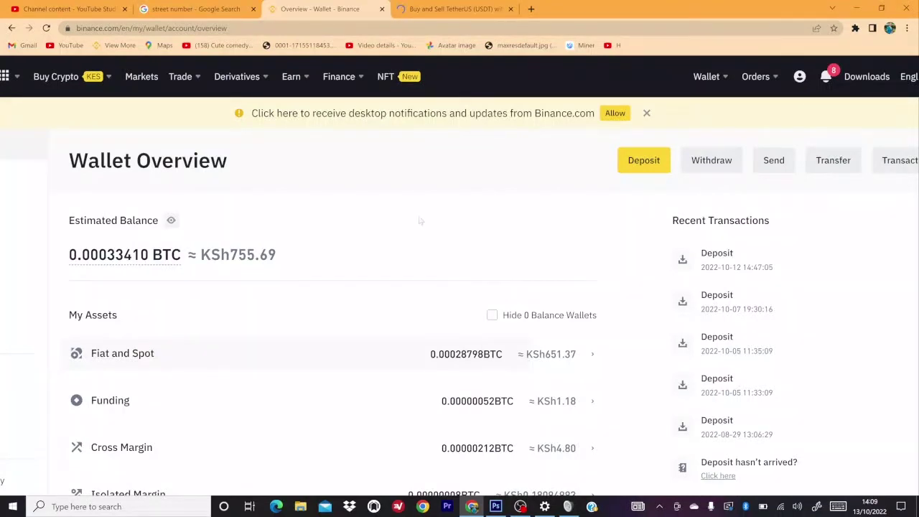
Step: Go to the P2P trading page, dismiss the rewards notice and show the USDT sell offers
{"action": "left_click", "coordinate": [422, 10]}
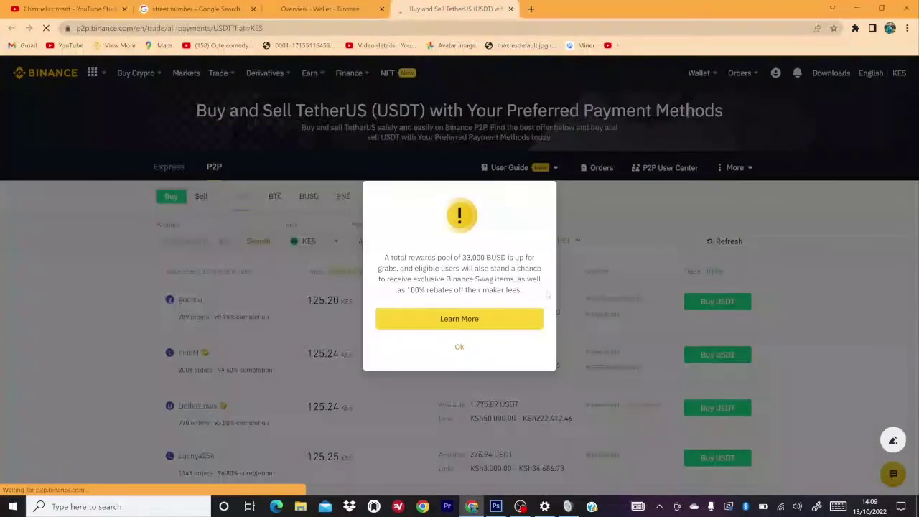
{"action": "left_click", "coordinate": [460, 347]}
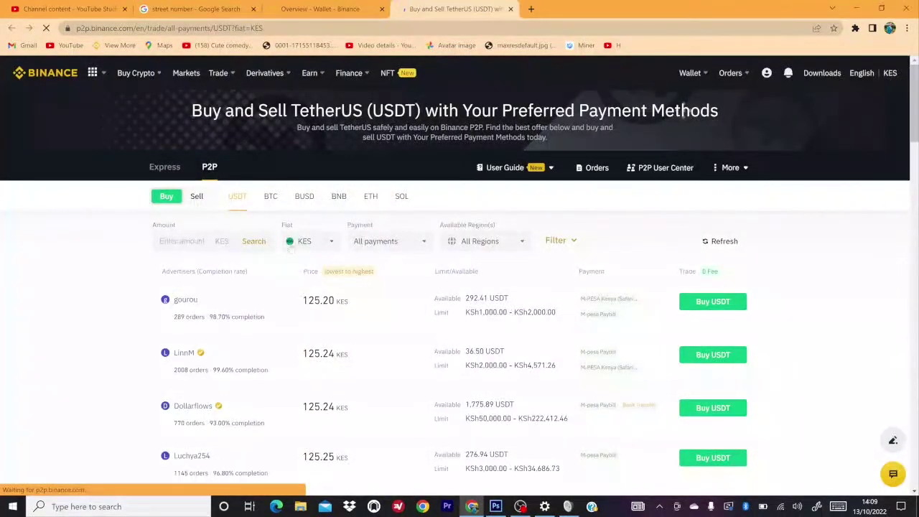
{"action": "left_click", "coordinate": [197, 198]}
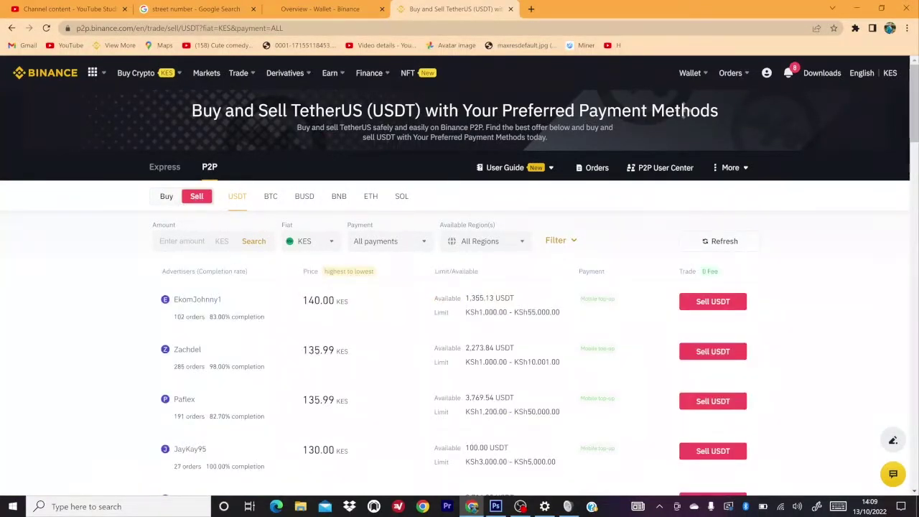
Step: Set the amount filter of the USDT sell offers to 700 KES
{"action": "left_click", "coordinate": [183, 241]}
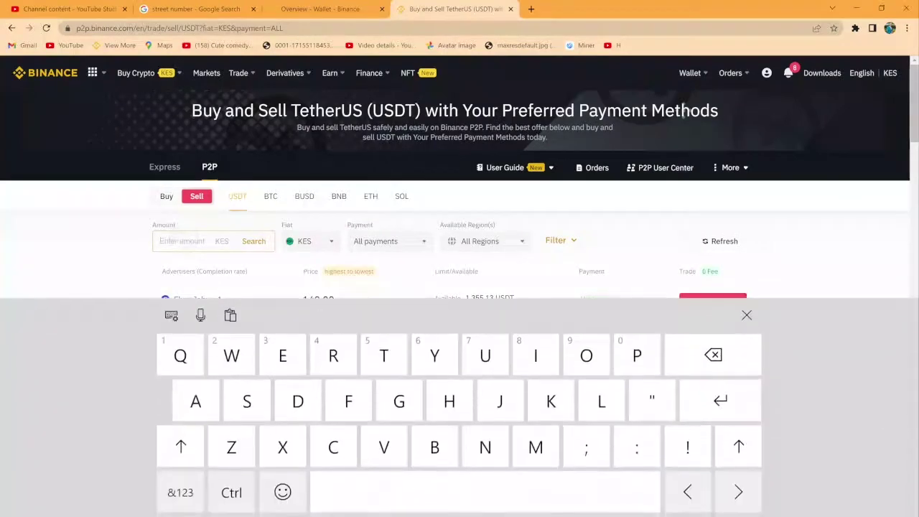
{"action": "left_click", "coordinate": [180, 492]}
{"action": "left_click", "coordinate": [561, 446]}
{"action": "left_click", "coordinate": [586, 492]}
{"action": "left_click", "coordinate": [585, 493]}
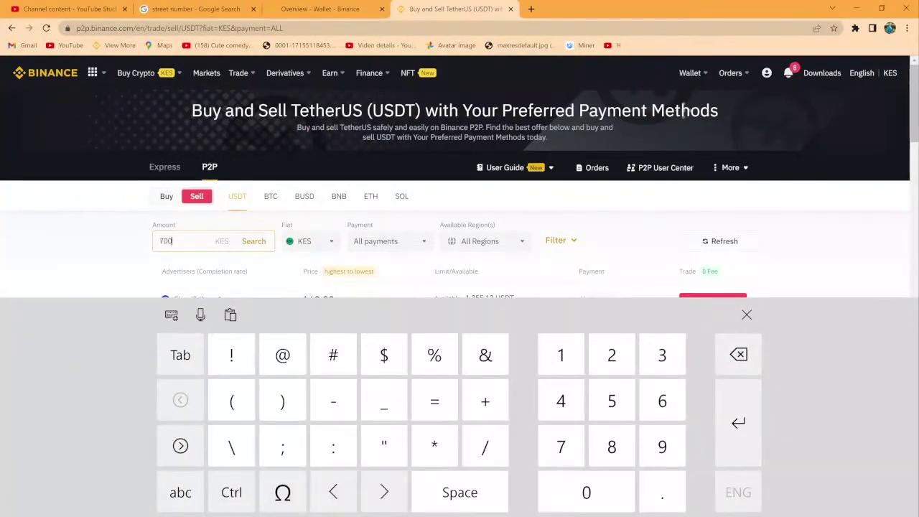
{"action": "left_click", "coordinate": [747, 314]}
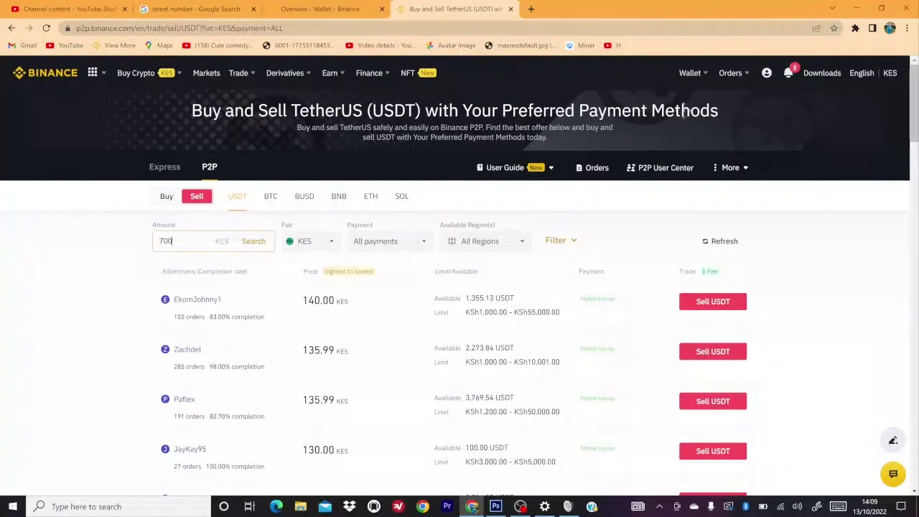
Step: Filter the sell offers by the payment method M-PESA Kenya (Safaricom) and run the search
{"action": "left_click", "coordinate": [421, 246]}
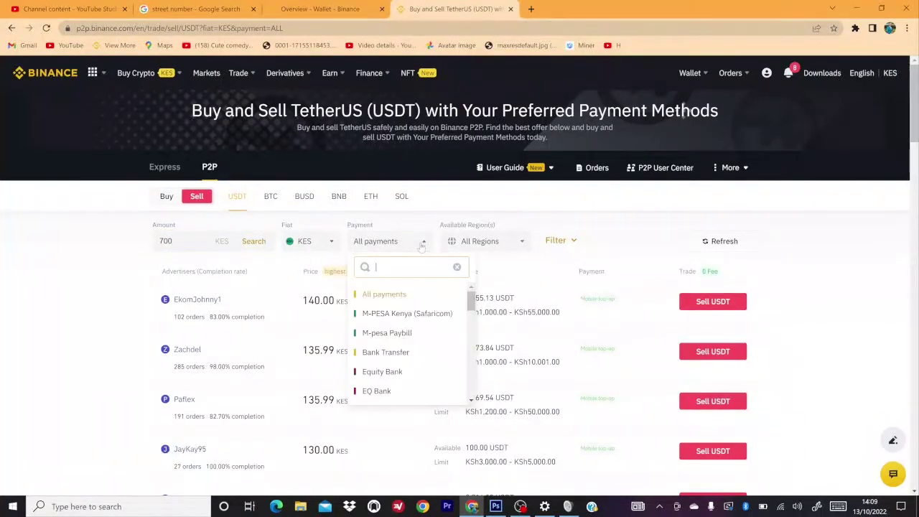
{"action": "left_click", "coordinate": [400, 314]}
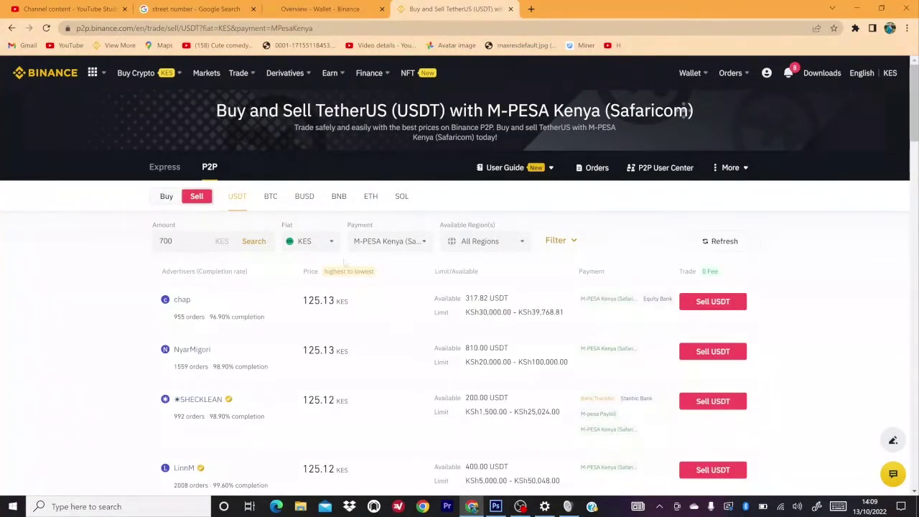
{"action": "left_click", "coordinate": [255, 242]}
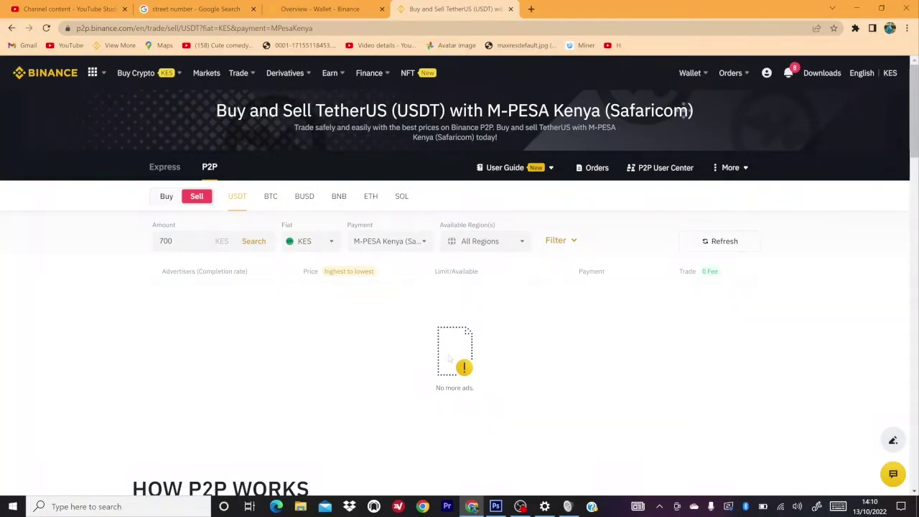
Step: Replace the amount filter with 1000 KES and search the sell offers again
{"action": "left_click", "coordinate": [183, 241]}
{"action": "left_click", "coordinate": [171, 249]}
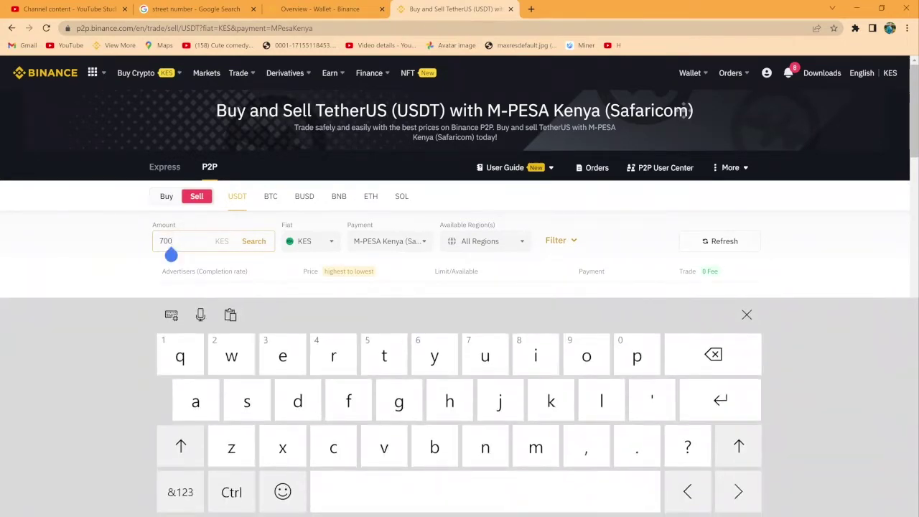
{"action": "key", "text": "BackSpace"}
{"action": "key", "text": "BackSpace"}
{"action": "key", "text": "BackSpace"}
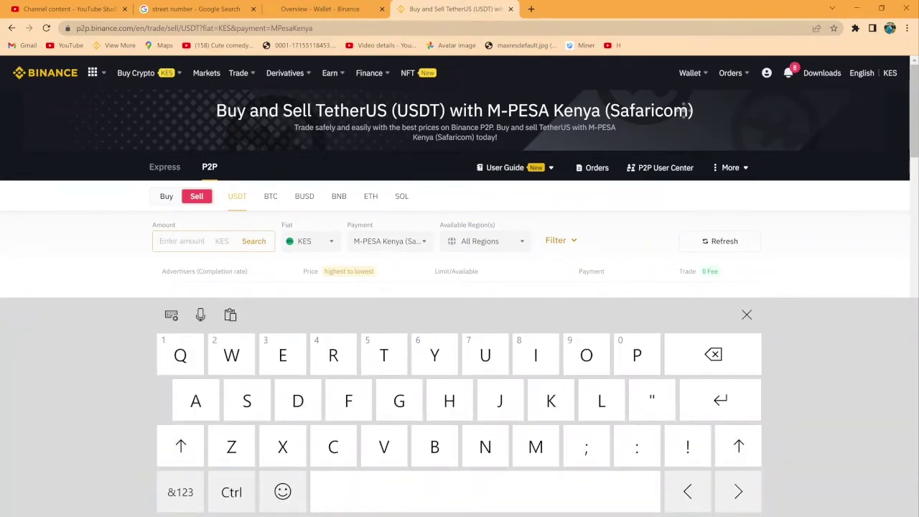
{"action": "left_click", "coordinate": [180, 492]}
{"action": "type", "text": "1"}
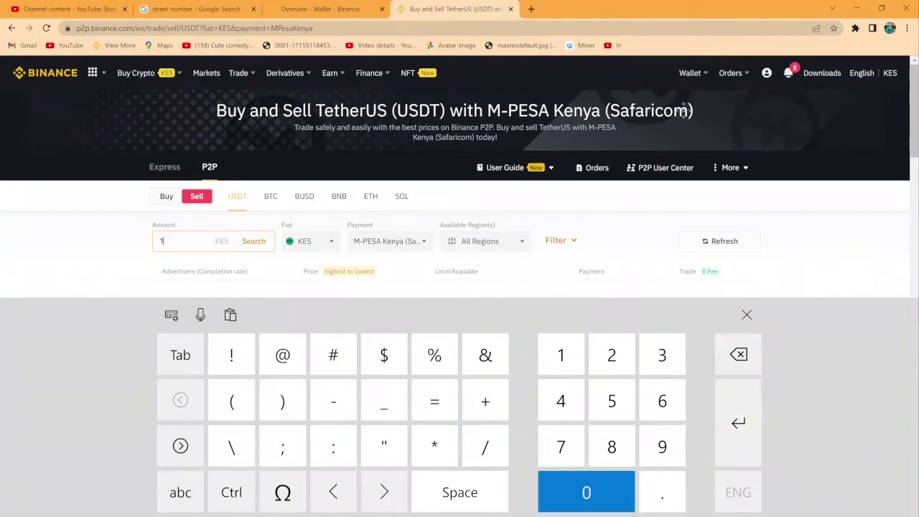
{"action": "type", "text": "000"}
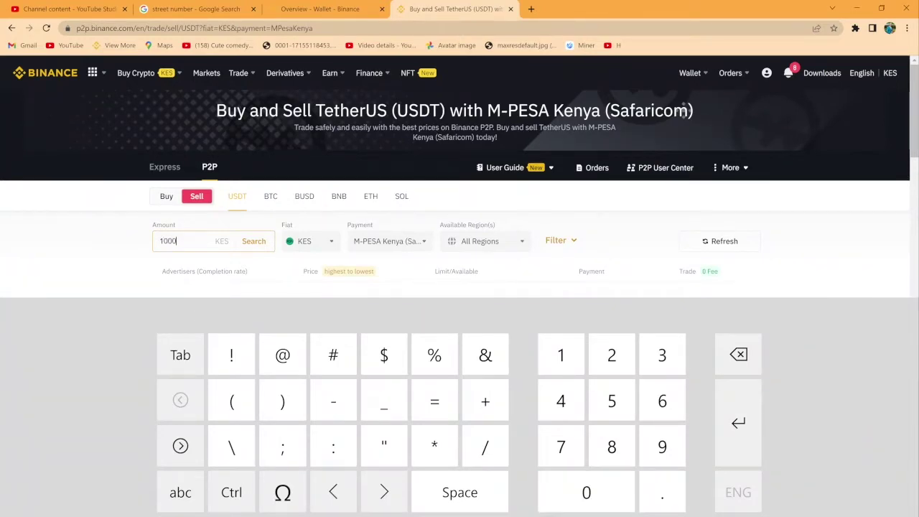
{"action": "key", "text": "Return"}
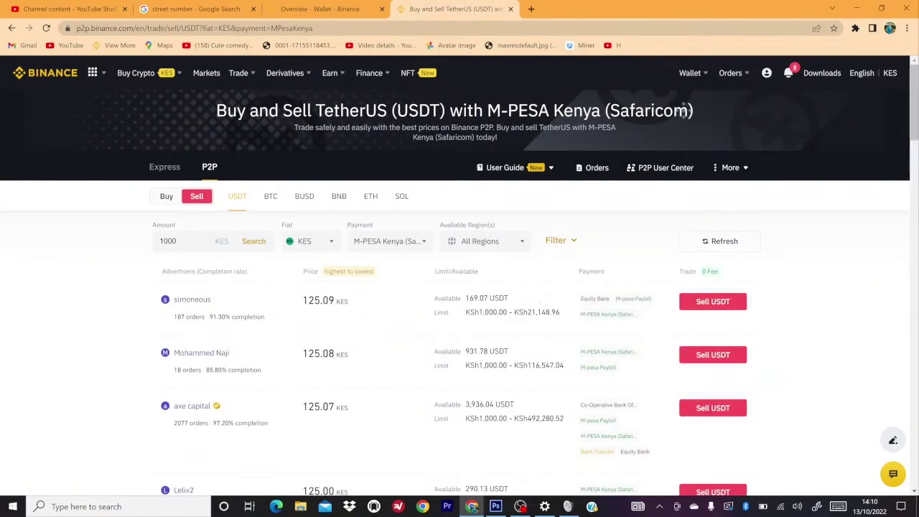
Step: Review the matching sell offers and their limits against the estimated balance in the wallet overview
{"action": "scroll", "coordinate": [459, 323], "scroll_direction": "down", "scroll_amount": 5}
{"action": "scroll", "coordinate": [484, 396], "scroll_direction": "down", "scroll_amount": 2}
{"action": "scroll", "coordinate": [485, 391], "scroll_direction": "up", "scroll_amount": 2}
{"action": "left_click", "coordinate": [325, 9]}
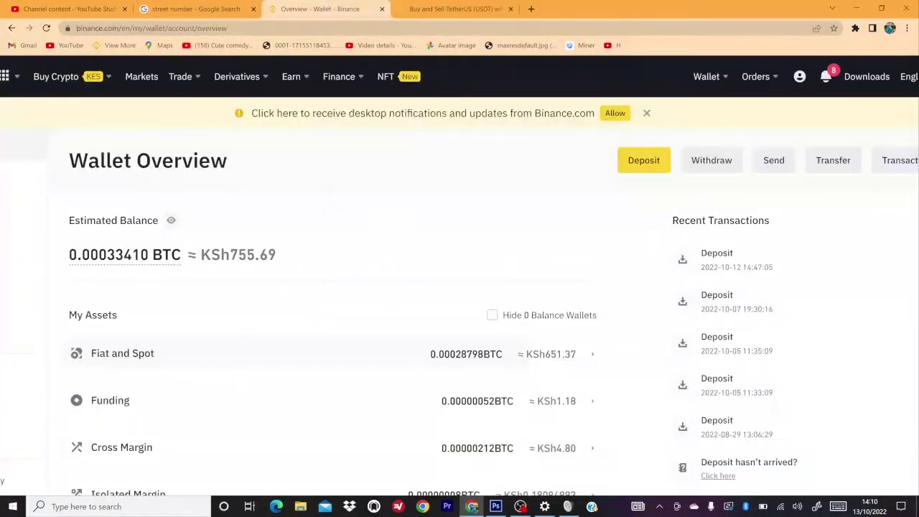
{"action": "left_click", "coordinate": [452, 9]}
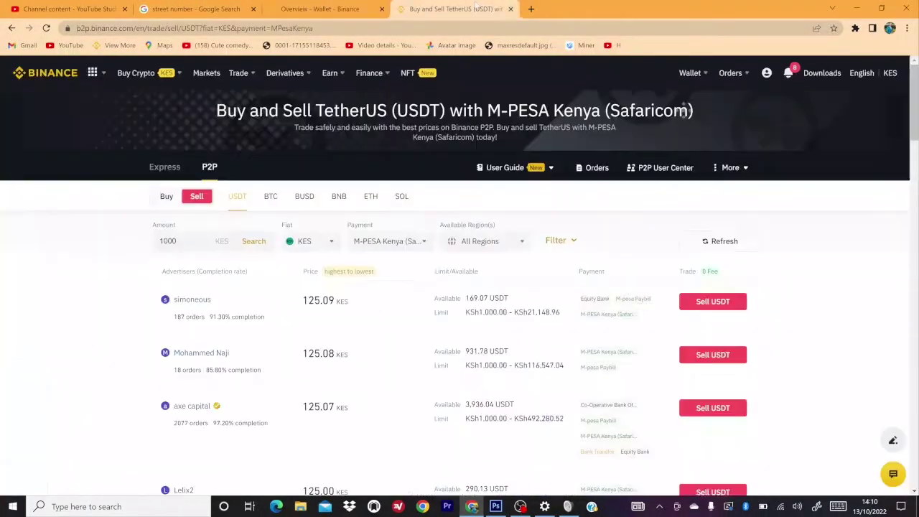
{"action": "left_click", "coordinate": [277, 7]}
{"action": "left_click", "coordinate": [452, 8]}
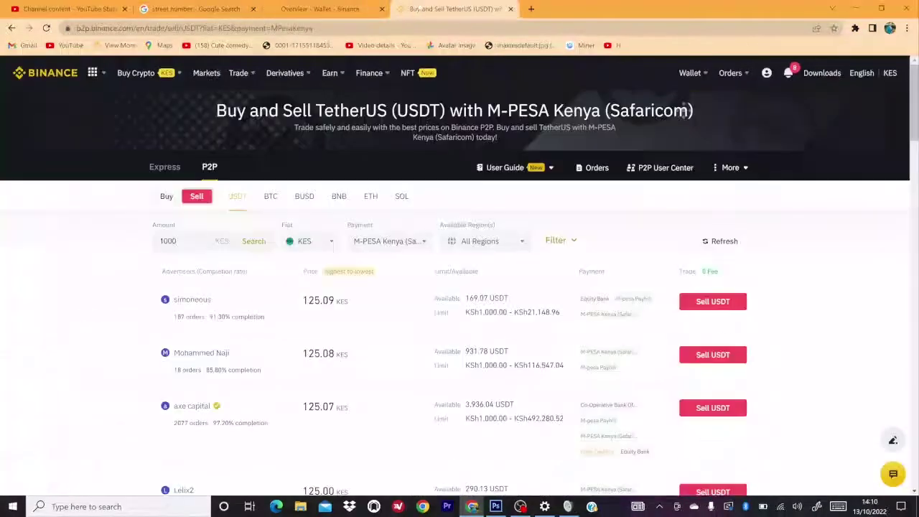
{"action": "left_click", "coordinate": [276, 7]}
{"action": "key", "text": "ctrl+Tab"}
{"action": "key", "text": "ctrl+shift+Tab"}
{"action": "key", "text": "ctrl+Tab"}
{"action": "key", "text": "ctrl+shift+Tab"}
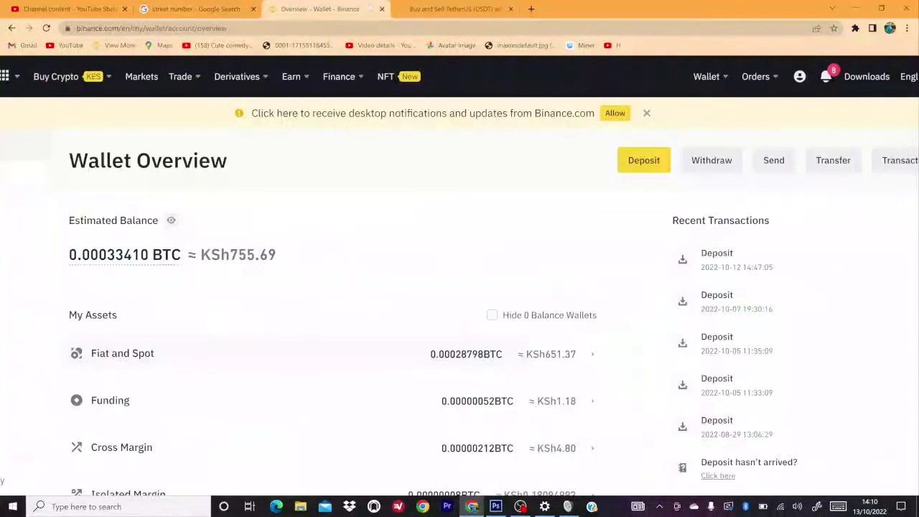
{"action": "key", "text": "ctrl+Tab"}
{"action": "key", "text": "ctrl+shift+Tab"}
{"action": "key", "text": "ctrl+Tab"}
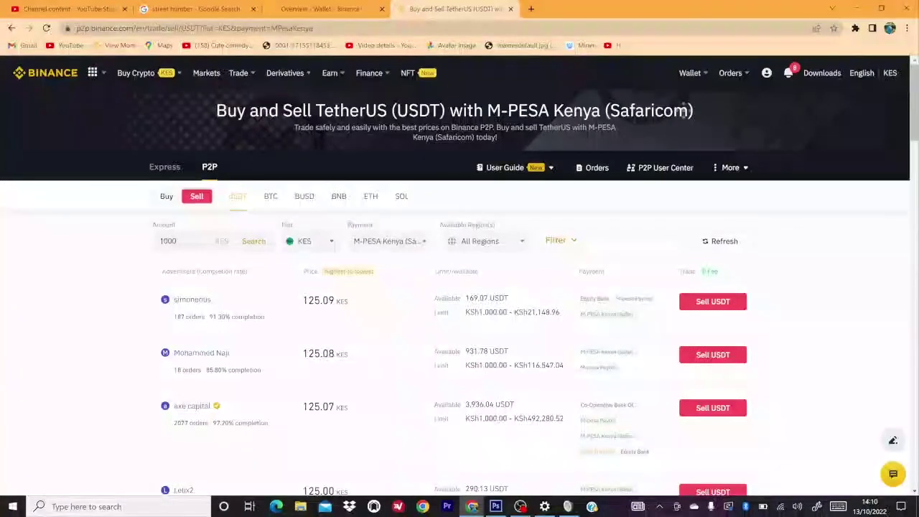
{"action": "left_click", "coordinate": [323, 10]}
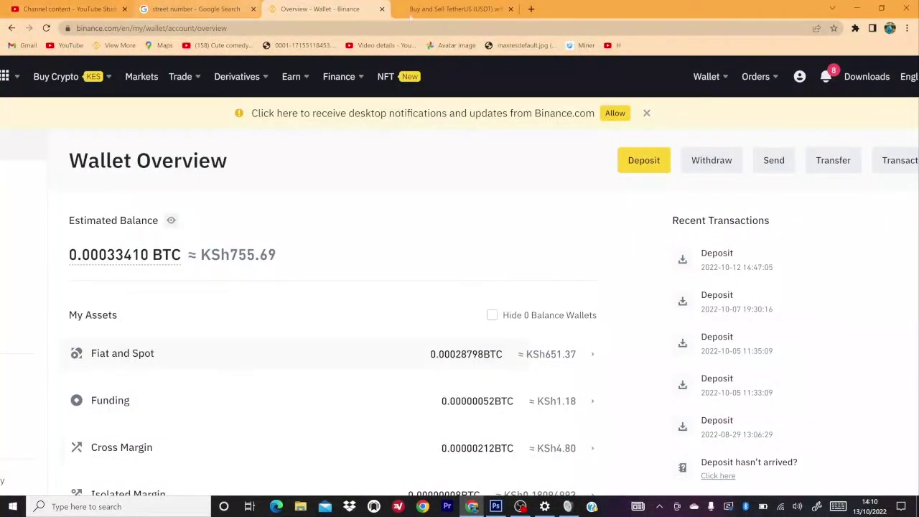
{"action": "left_click", "coordinate": [435, 8]}
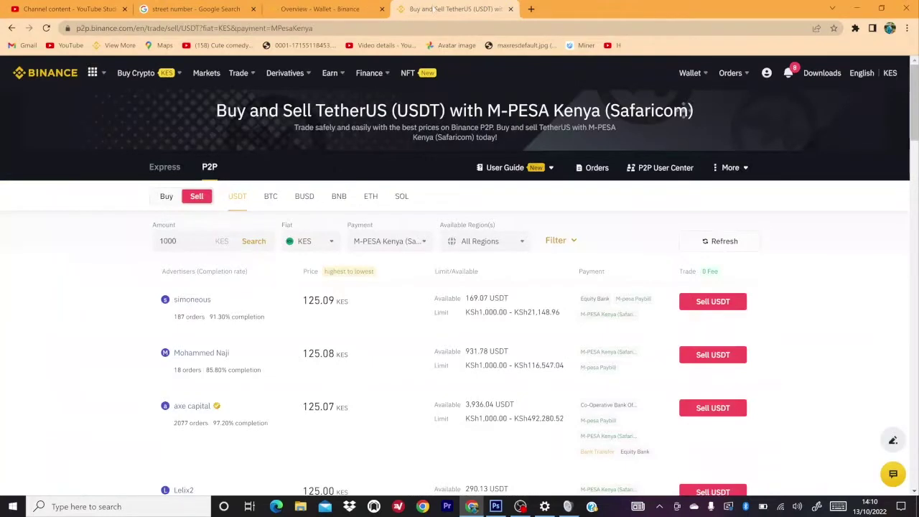
Step: Switch to the USDT buy offers and order from the first listed advertiser, paying 1000 KES
{"action": "left_click", "coordinate": [167, 196]}
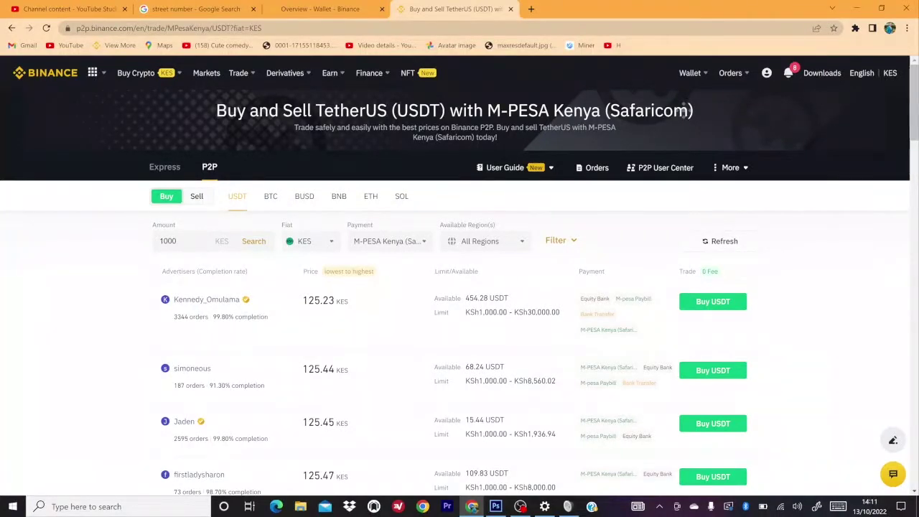
{"action": "left_click", "coordinate": [710, 303]}
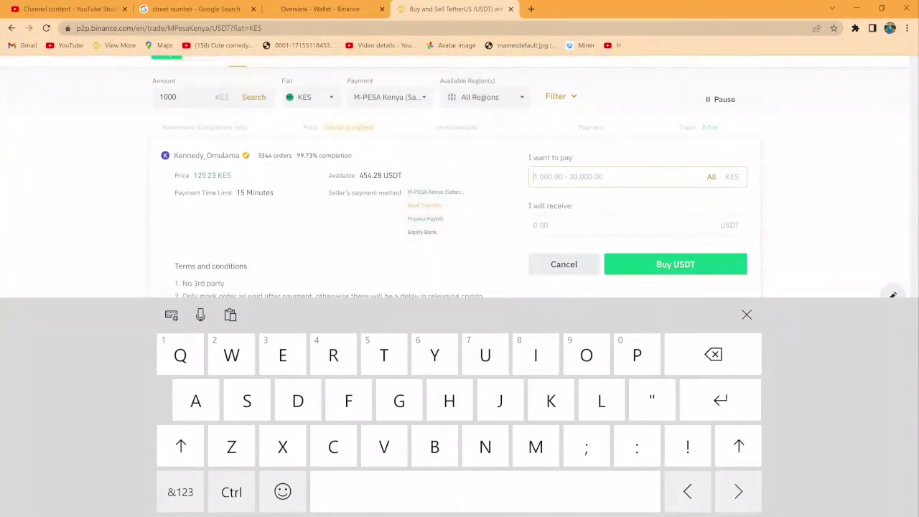
{"action": "left_click", "coordinate": [180, 492]}
{"action": "type", "text": "1000"}
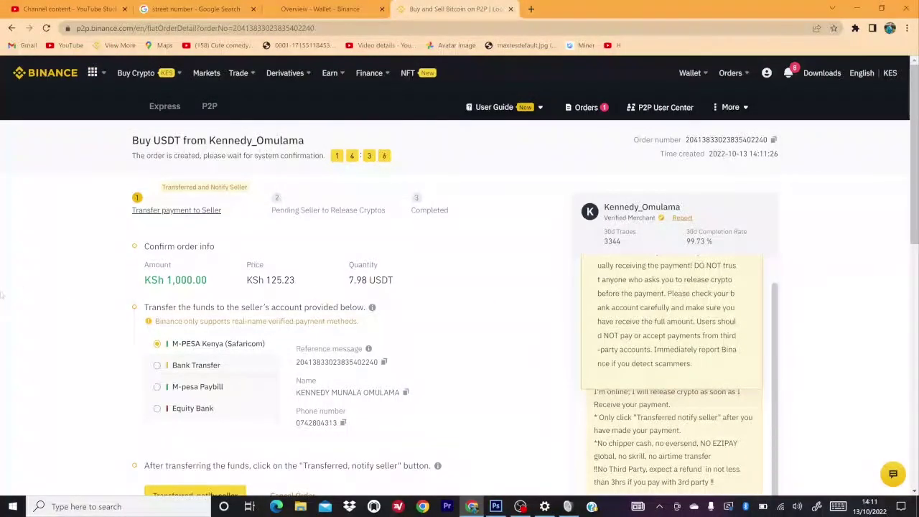
Step: Choose M-pesa Paybill as the order's payment method and notify the seller that the payment was made from the verified account
{"action": "left_click", "coordinate": [157, 388]}
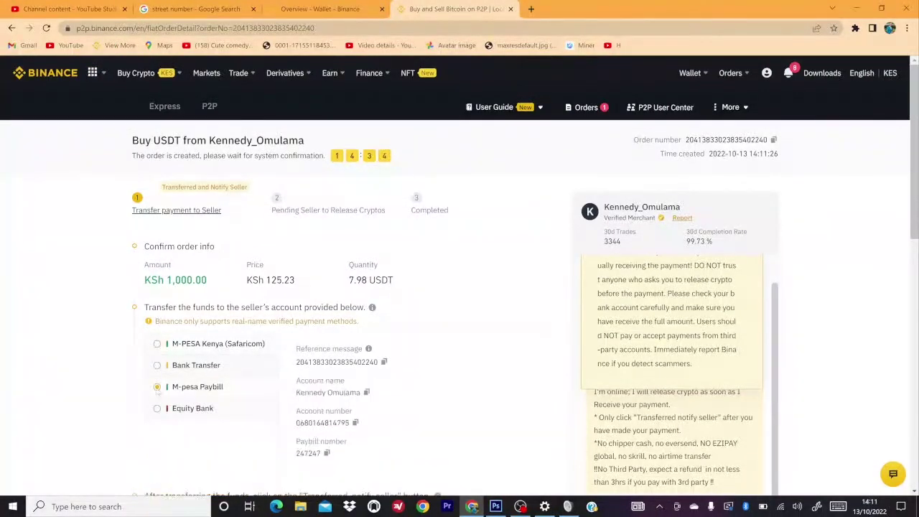
{"action": "scroll", "coordinate": [156, 389], "scroll_direction": "down", "scroll_amount": 2}
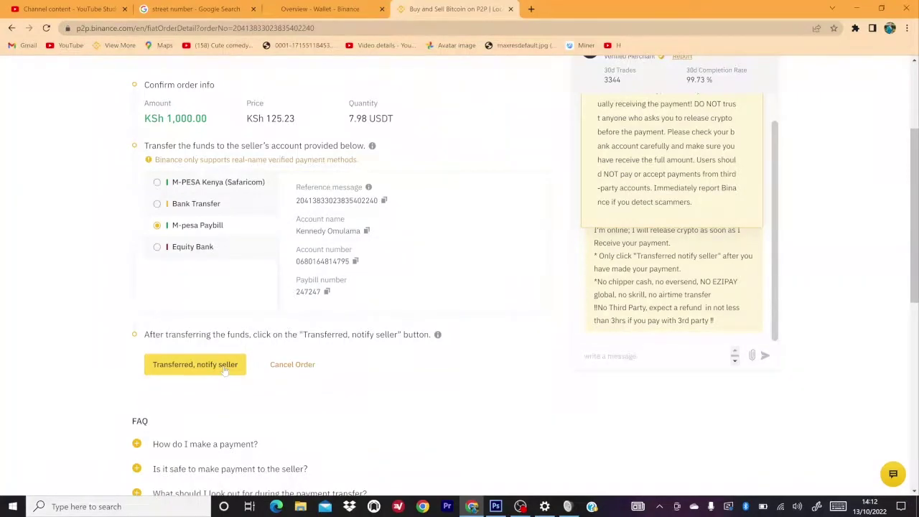
{"action": "left_click", "coordinate": [223, 366]}
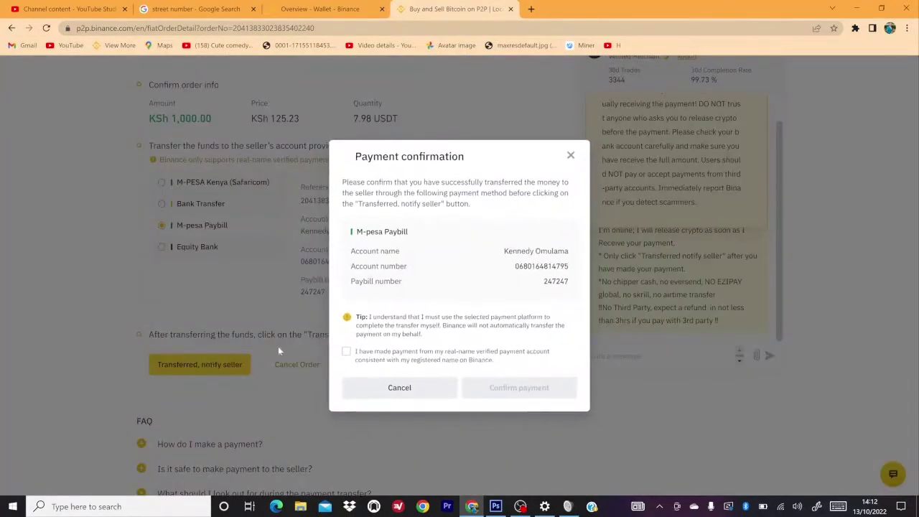
{"action": "left_click", "coordinate": [346, 351]}
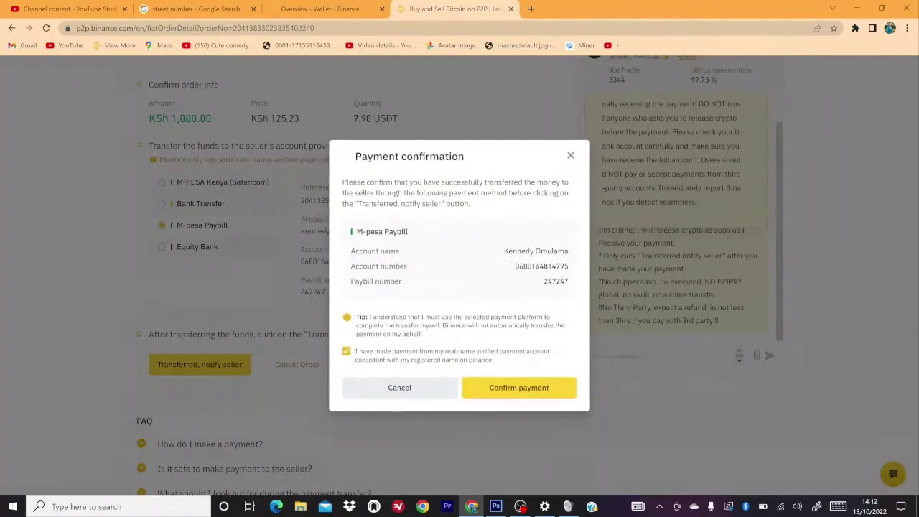
{"action": "left_click", "coordinate": [523, 388]}
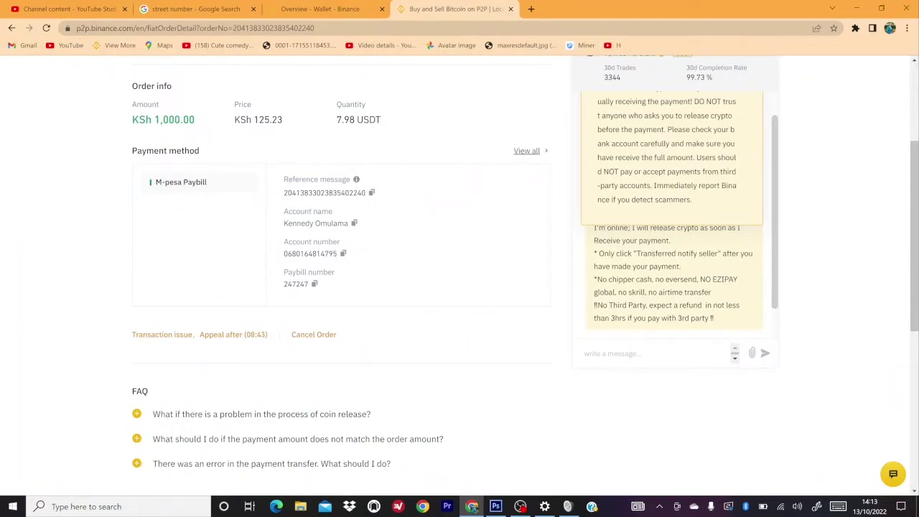
Step: Review the USDT order's status and check the wallet overview for the updated balances
{"action": "scroll", "coordinate": [459, 273], "scroll_direction": "up", "scroll_amount": 1}
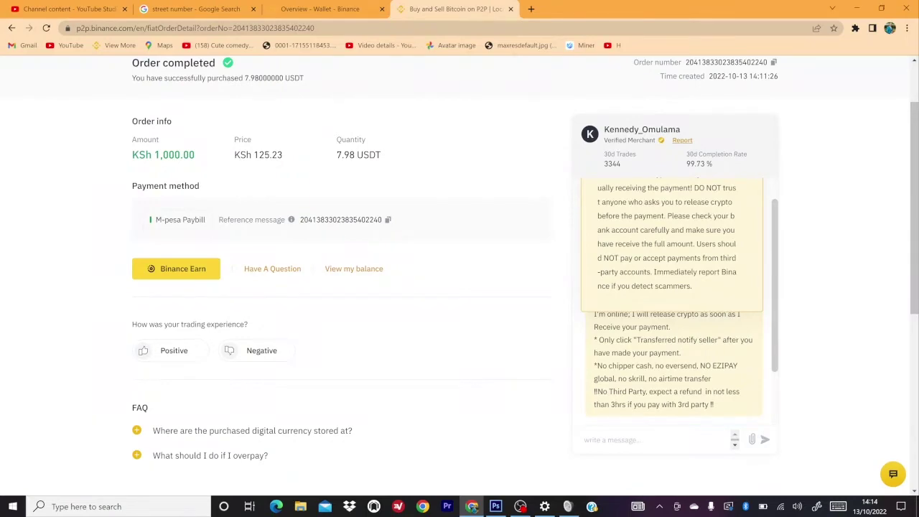
{"action": "scroll", "coordinate": [459, 276], "scroll_direction": "up", "scroll_amount": 1}
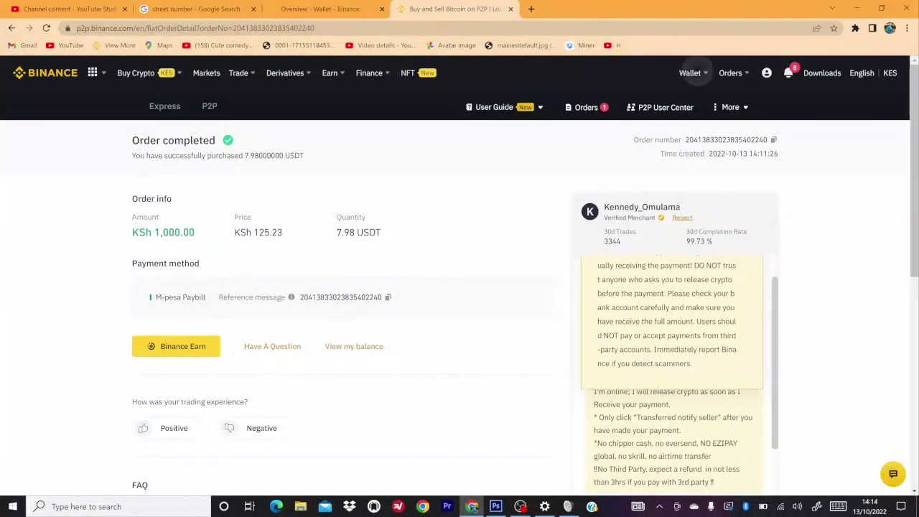
{"action": "mouse_move", "coordinate": [689, 73]}
{"action": "left_click", "coordinate": [717, 105]}
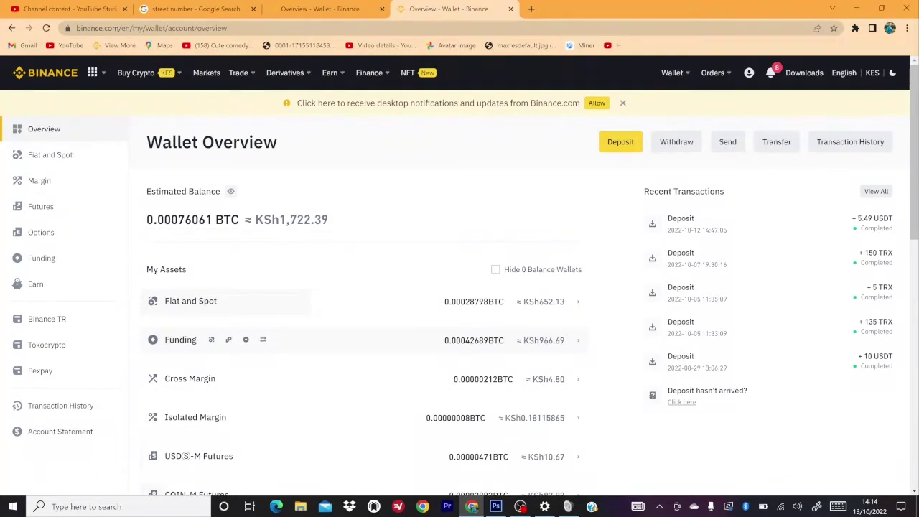
Step: Convert the maximum available BTC from the spot wallet to USDT with Binance Convert
{"action": "mouse_move", "coordinate": [238, 73]}
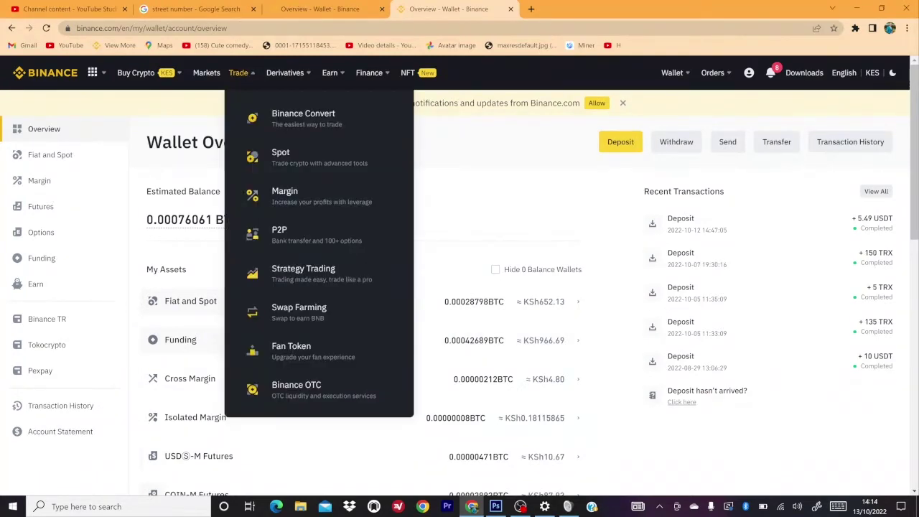
{"action": "left_click", "coordinate": [303, 117]}
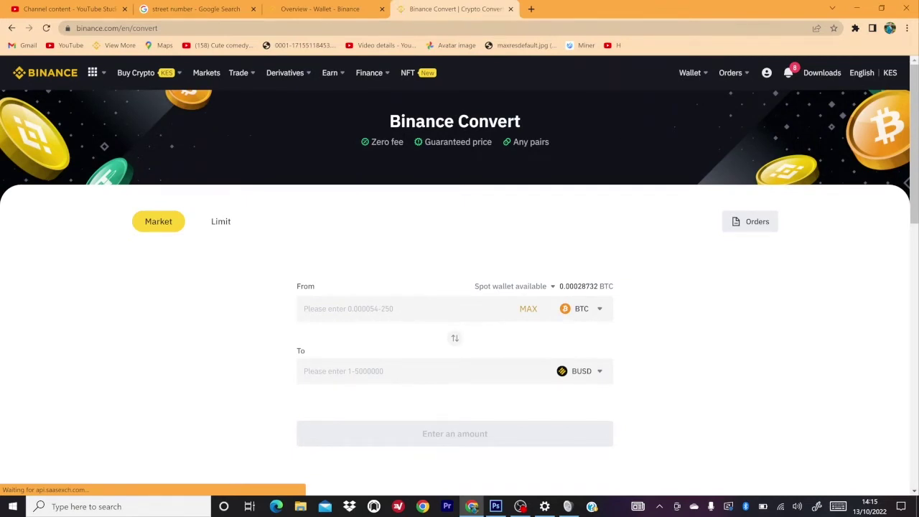
{"action": "scroll", "coordinate": [459, 287], "scroll_direction": "down", "scroll_amount": 1}
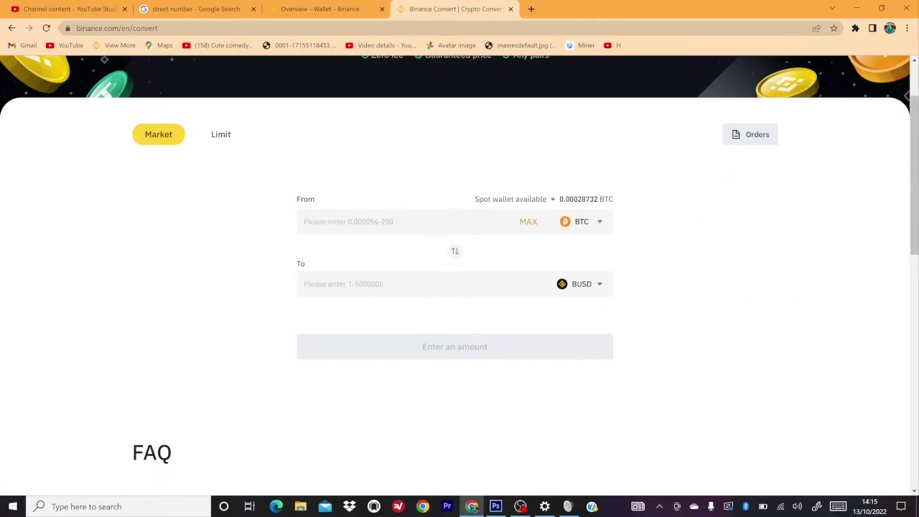
{"action": "left_click", "coordinate": [523, 210]}
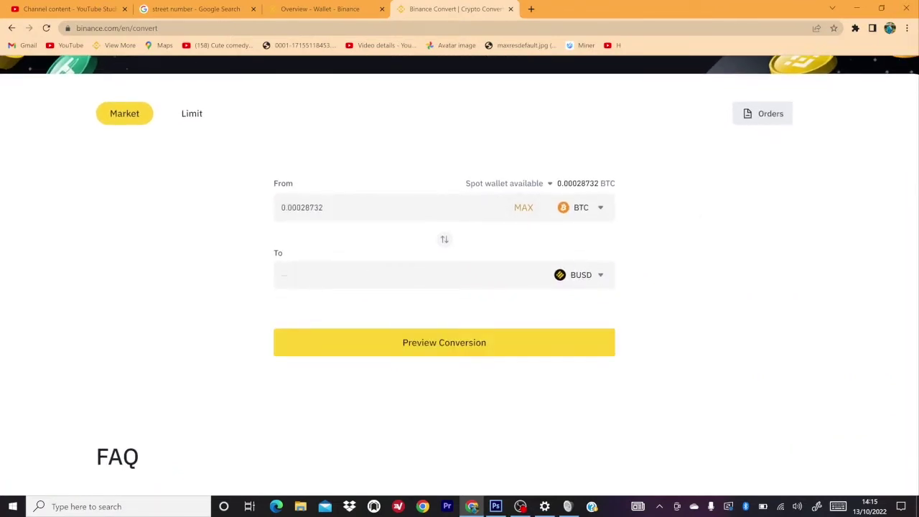
{"action": "left_click", "coordinate": [581, 275]}
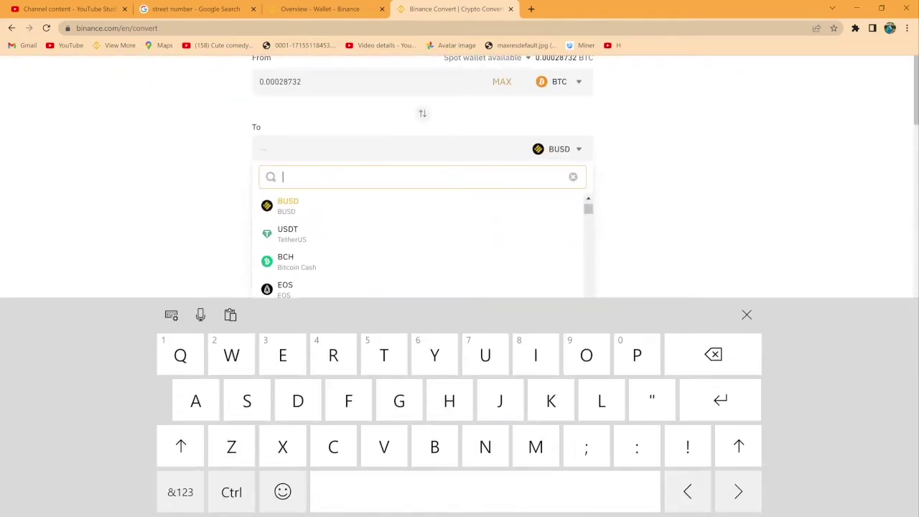
{"action": "left_click", "coordinate": [288, 233]}
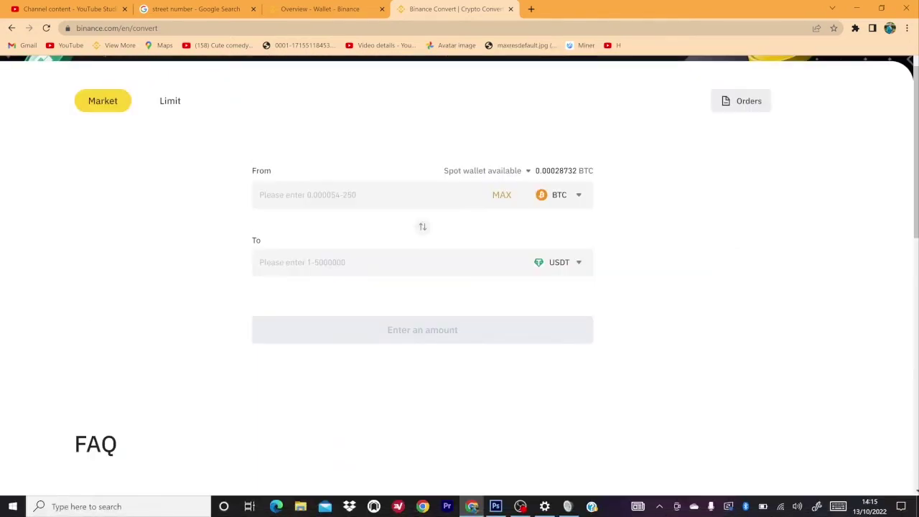
{"action": "left_click", "coordinate": [502, 195]}
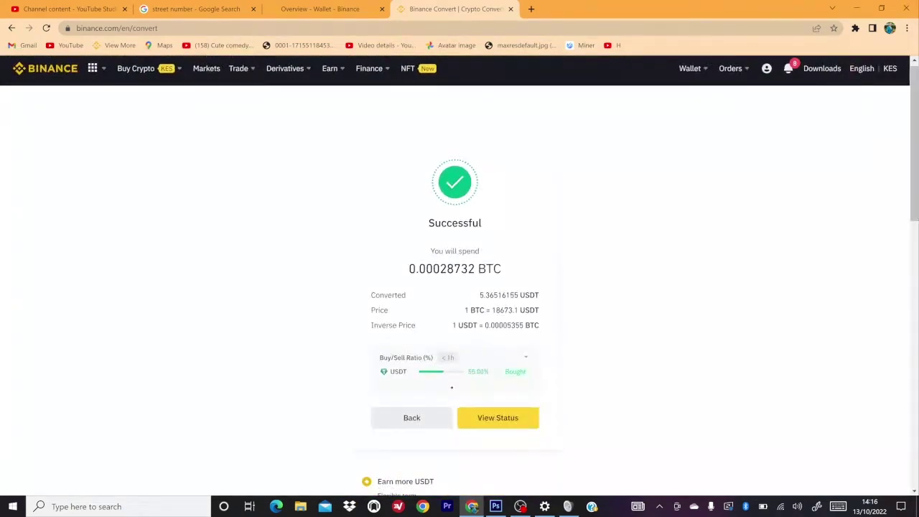
Step: Check the open spot orders and return to the wallet overview
{"action": "mouse_move", "coordinate": [730, 68]}
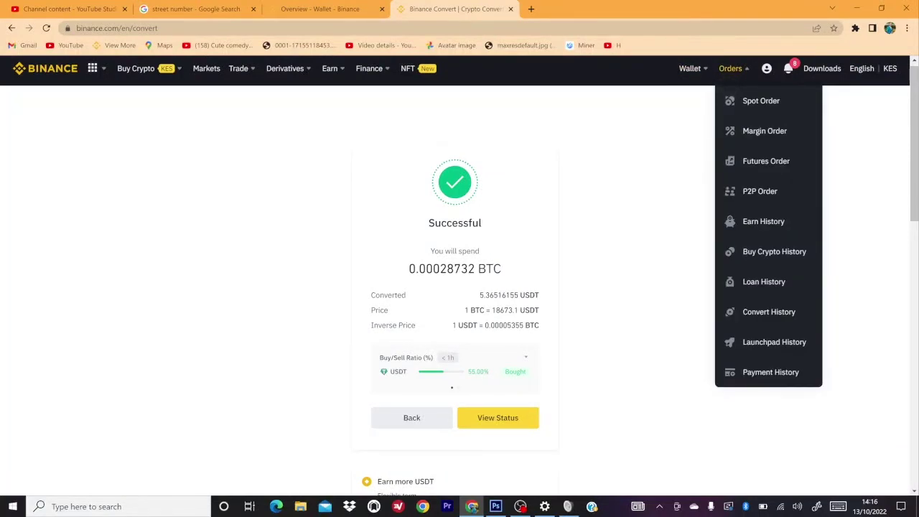
{"action": "left_click", "coordinate": [761, 100]}
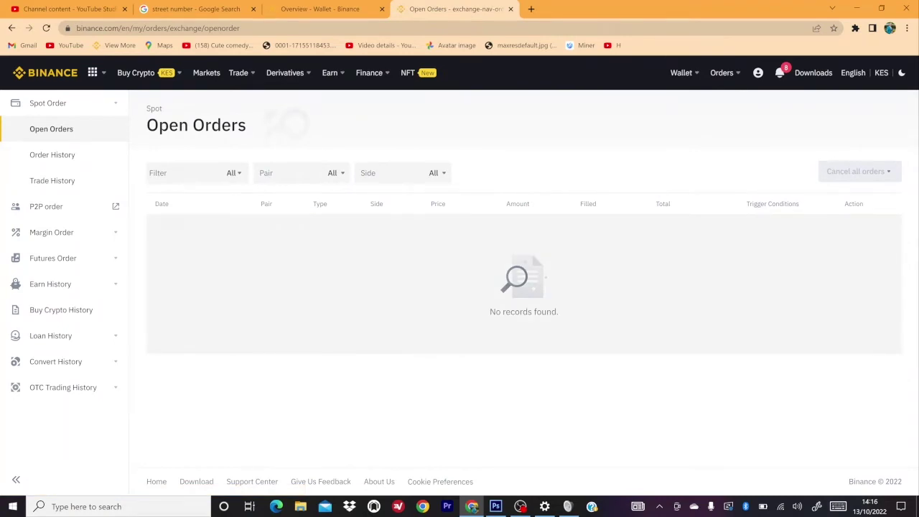
{"action": "mouse_move", "coordinate": [680, 73]}
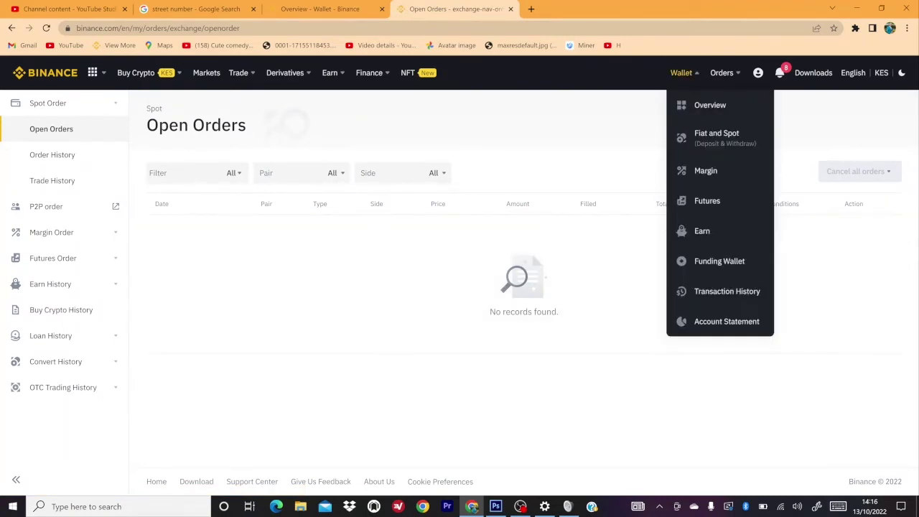
{"action": "left_click", "coordinate": [709, 105]}
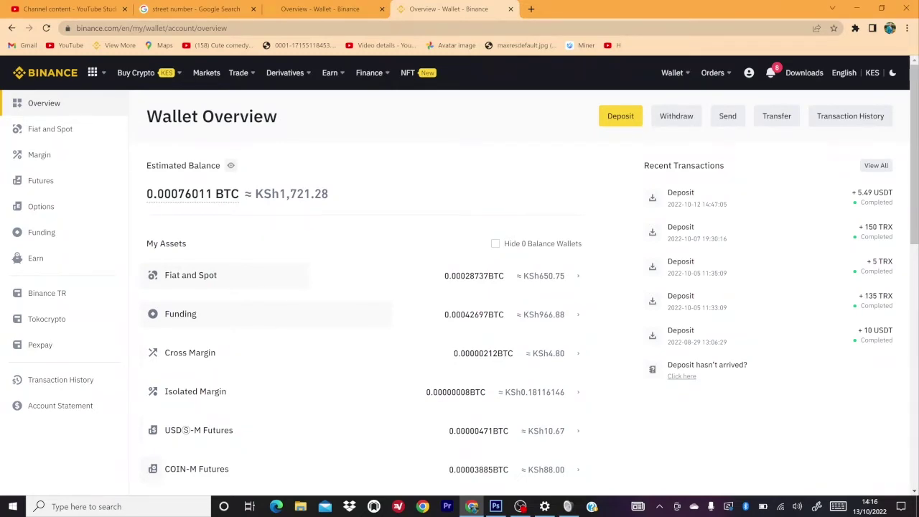
Step: Transfer the maximum available USDT from the Fiat and Spot wallet to the Funding wallet
{"action": "left_click", "coordinate": [776, 116]}
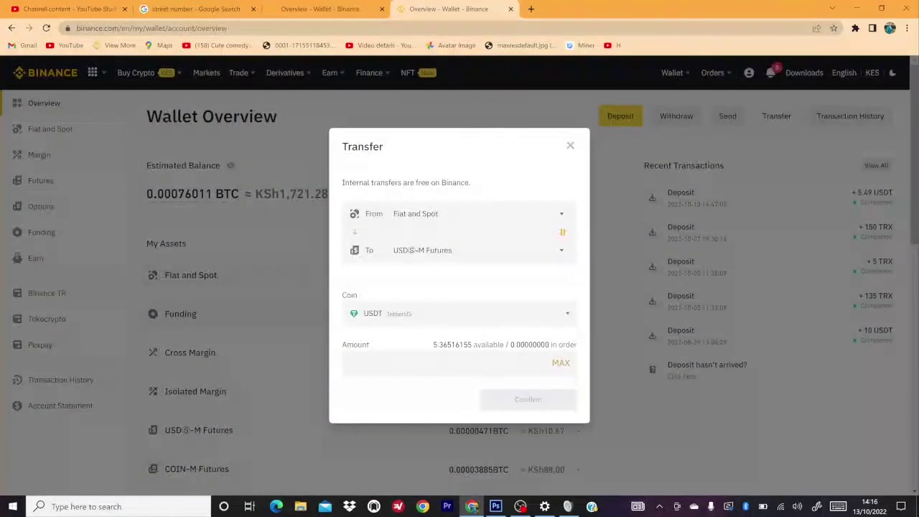
{"action": "left_click", "coordinate": [473, 250]}
{"action": "left_click", "coordinate": [410, 333]}
{"action": "left_click", "coordinate": [559, 363]}
{"action": "left_click", "coordinate": [528, 399]}
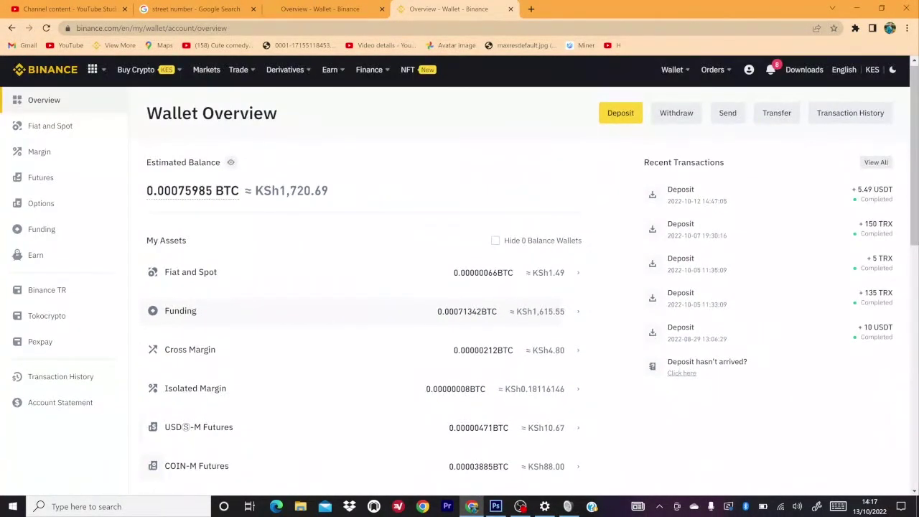
Step: Open P2P trading and search the USDT buy offers for an amount of 1000
{"action": "mouse_move", "coordinate": [239, 70]}
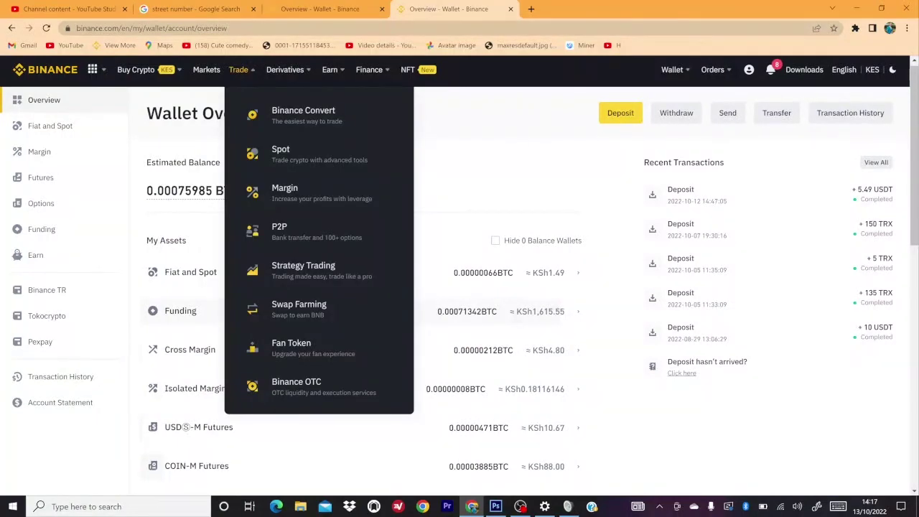
{"action": "left_click", "coordinate": [315, 231]}
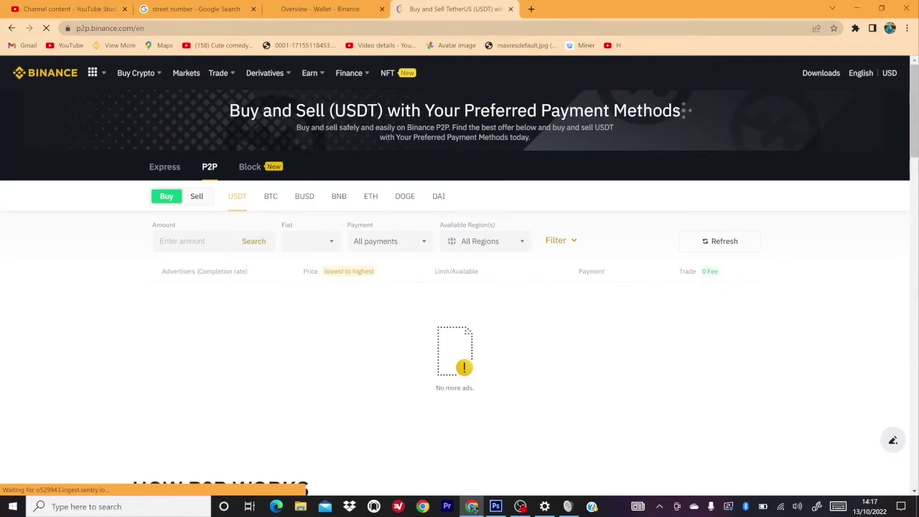
{"action": "left_click", "coordinate": [187, 240]}
{"action": "left_click", "coordinate": [180, 496]}
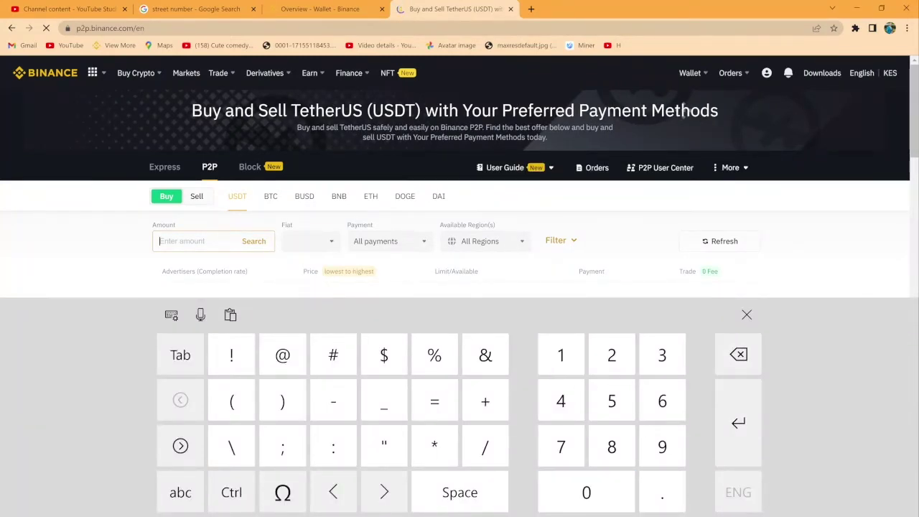
{"action": "type", "text": "100"}
{"action": "left_click", "coordinate": [586, 491]}
{"action": "type", "text": "0"}
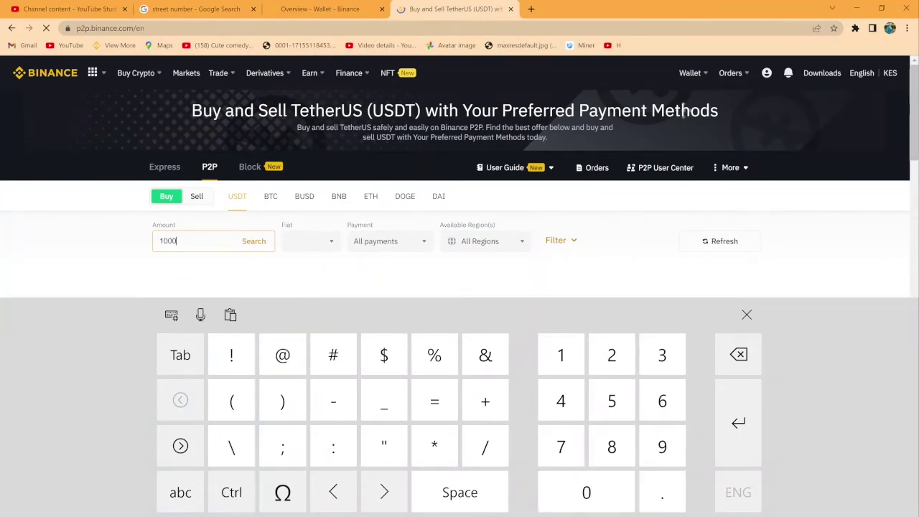
{"action": "left_click", "coordinate": [747, 314]}
{"action": "left_click", "coordinate": [253, 240]}
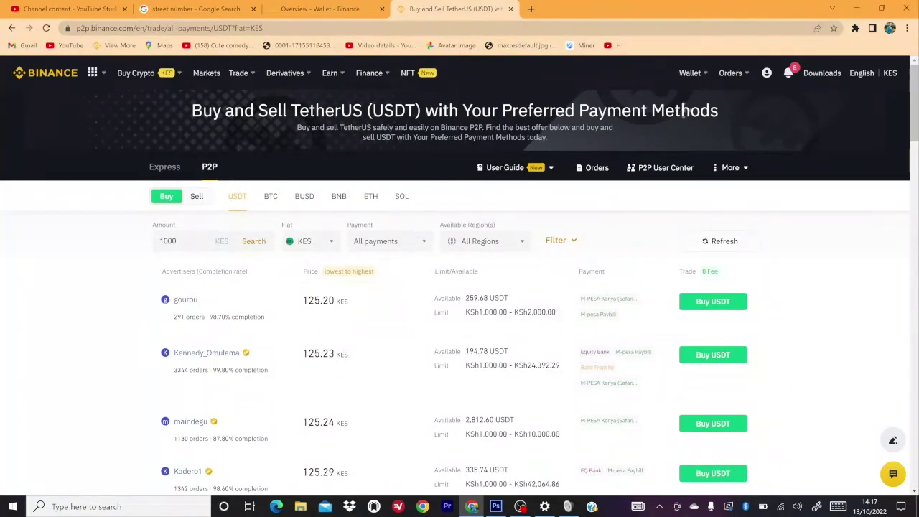
Step: Switch to the USDT sell offers, filter them by M-PESA Kenya (Safaricom), and look through the matching advertisers
{"action": "left_click", "coordinate": [197, 196]}
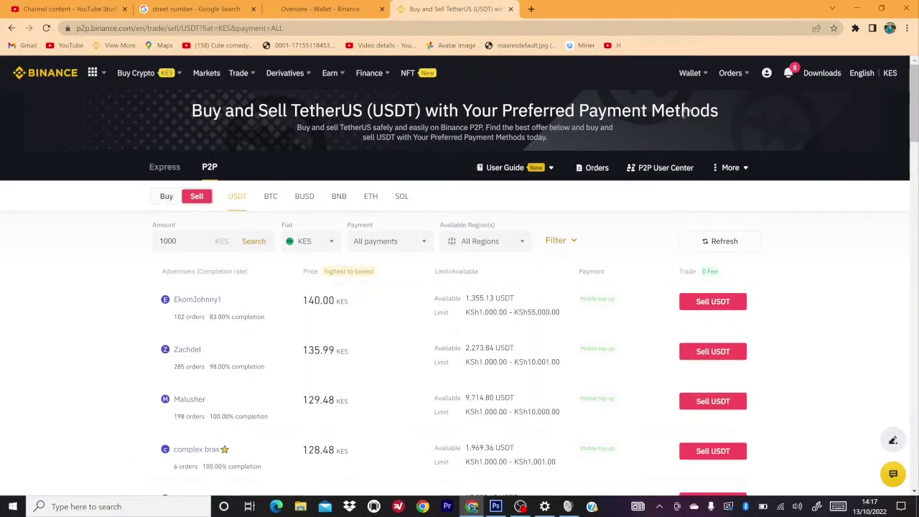
{"action": "left_click", "coordinate": [388, 240]}
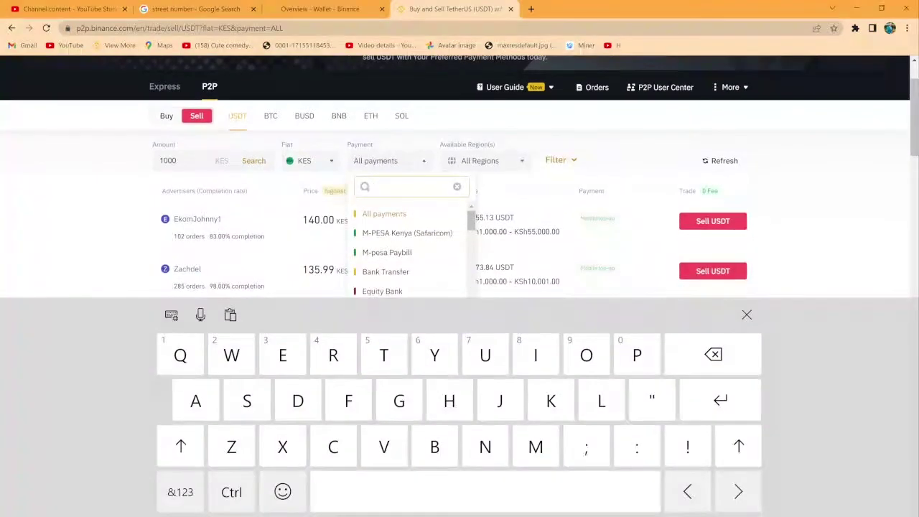
{"action": "left_click", "coordinate": [407, 232]}
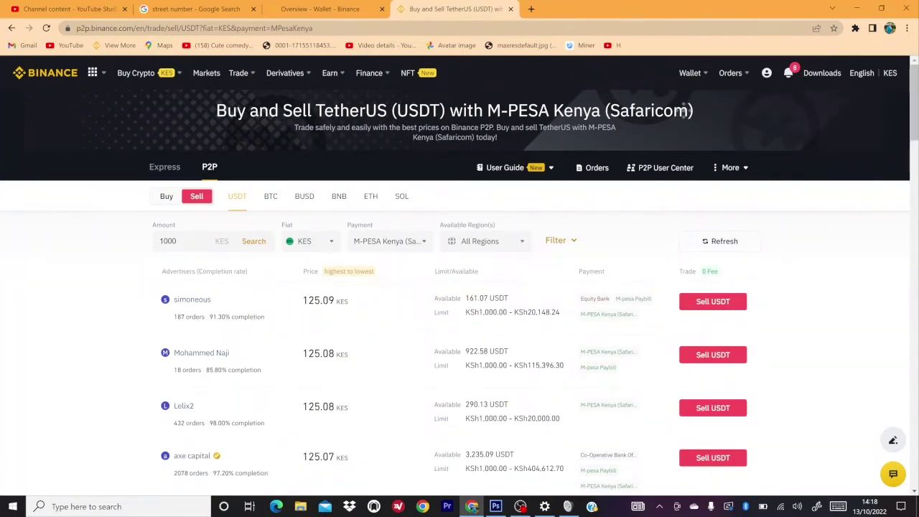
{"action": "scroll", "coordinate": [682, 108], "scroll_direction": "down", "scroll_amount": 2}
{"action": "scroll", "coordinate": [684, 66], "scroll_direction": "down", "scroll_amount": 2}
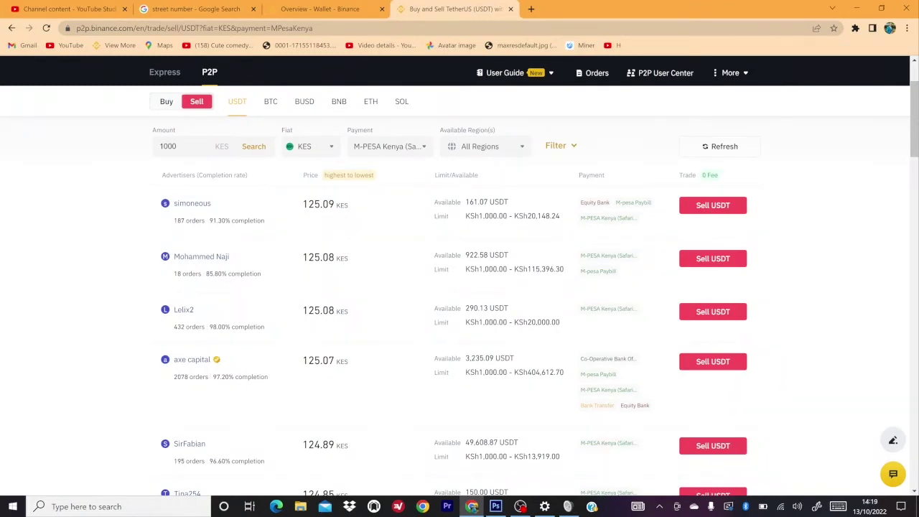
Step: Open the third listed advertiser's sell offer and enter the entire 13.34 USDT balance as the amount to sell
{"action": "left_click", "coordinate": [712, 311]}
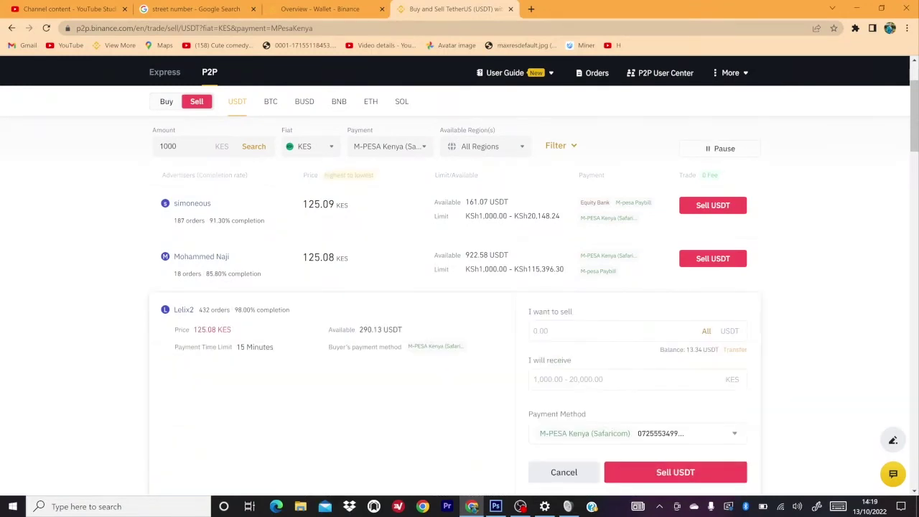
{"action": "left_click", "coordinate": [707, 331]}
{"action": "scroll", "coordinate": [460, 287], "scroll_direction": "down", "scroll_amount": 1}
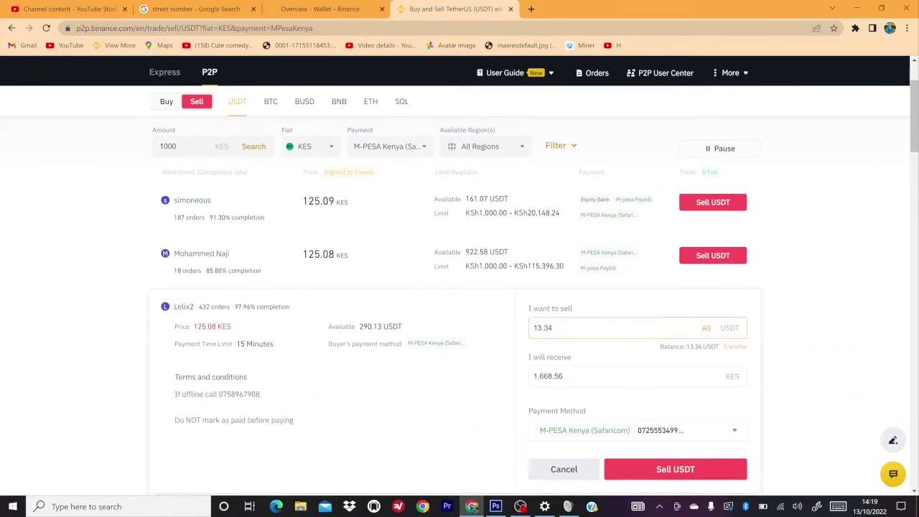
{"action": "scroll", "coordinate": [459, 287], "scroll_direction": "down", "scroll_amount": 1}
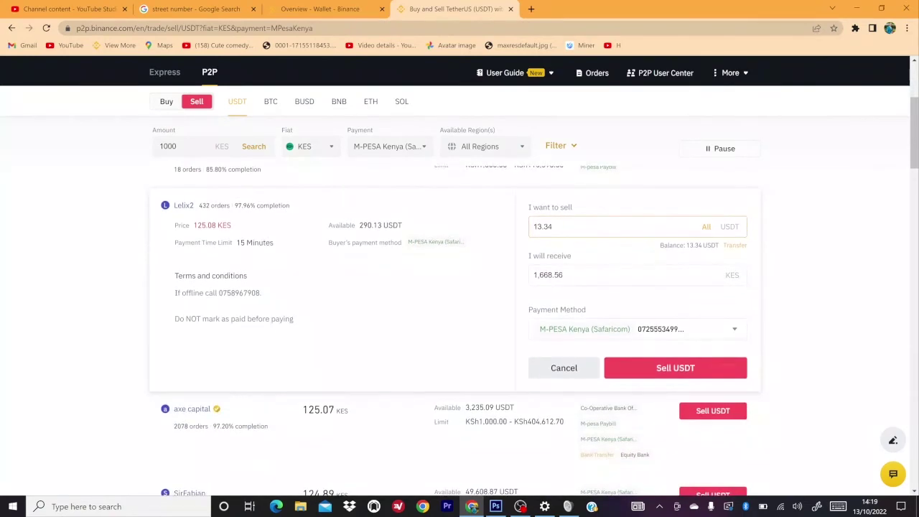
Step: Round the amount to receive in the sell order down to 1668 KES
{"action": "left_click", "coordinate": [562, 275]}
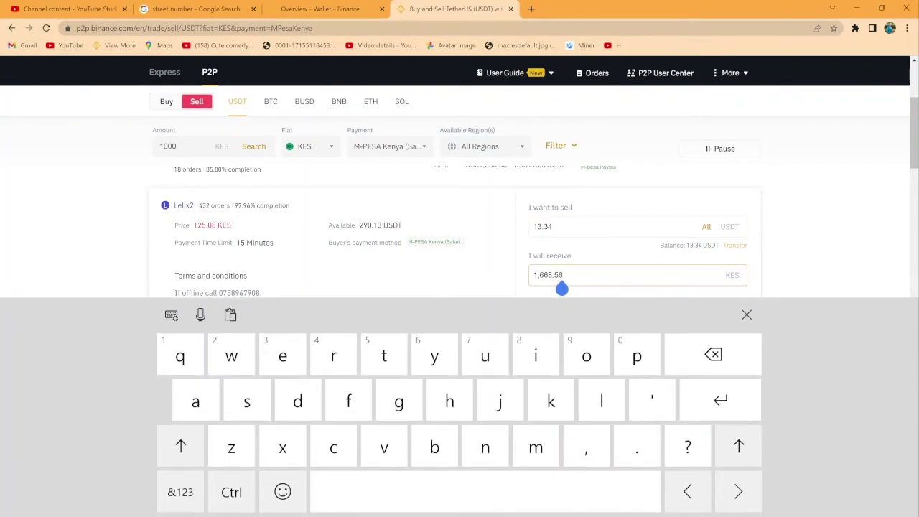
{"action": "key", "text": "BackSpace"}
{"action": "key", "text": "BackSpace"}
{"action": "key", "text": "BackSpace"}
{"action": "scroll", "coordinate": [460, 229], "scroll_direction": "down", "scroll_amount": 3}
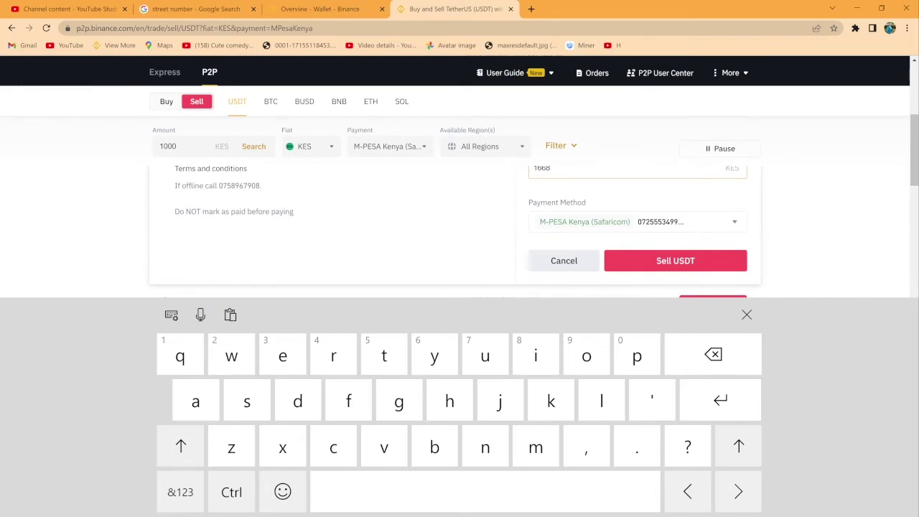
Step: Place the order to sell USDT for 1668 KES via M-PESA and review its order details
{"action": "left_click", "coordinate": [675, 261]}
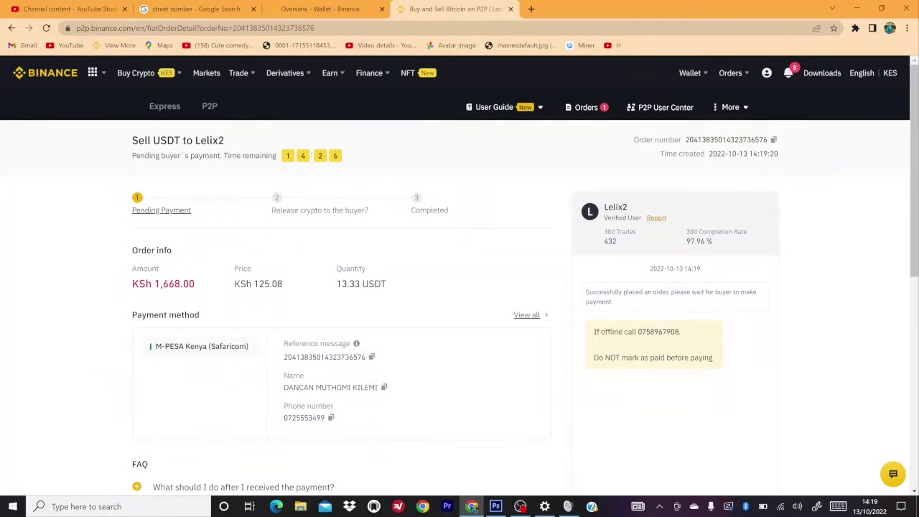
{"action": "scroll", "coordinate": [460, 287], "scroll_direction": "down", "scroll_amount": 2}
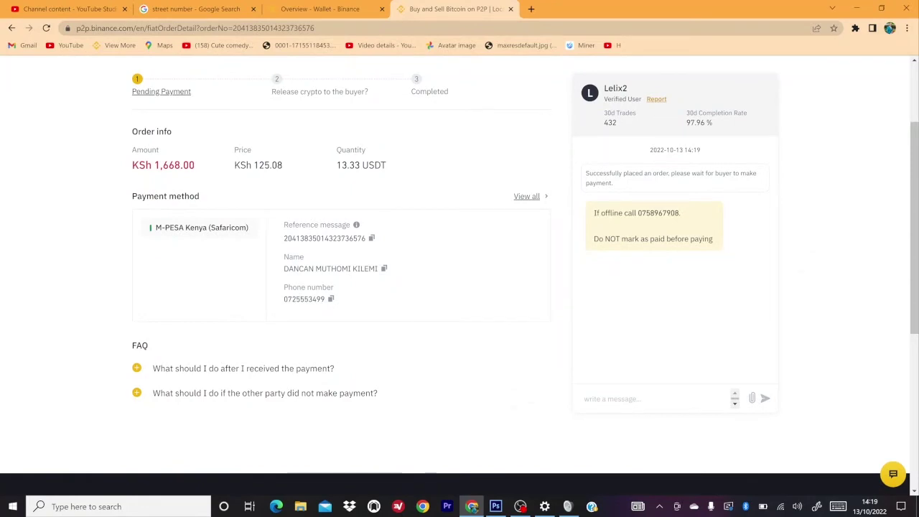
{"action": "scroll", "coordinate": [459, 276], "scroll_direction": "up", "scroll_amount": 1}
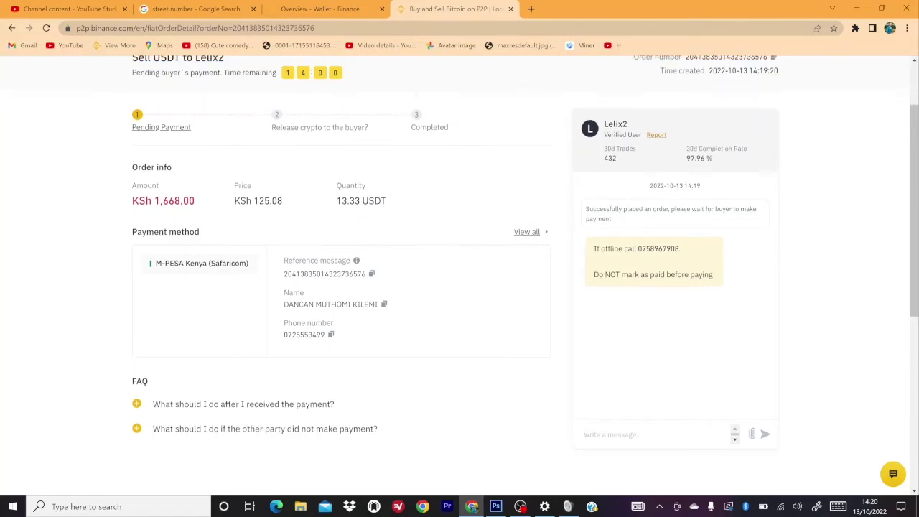
{"action": "scroll", "coordinate": [459, 258], "scroll_direction": "up", "scroll_amount": 1}
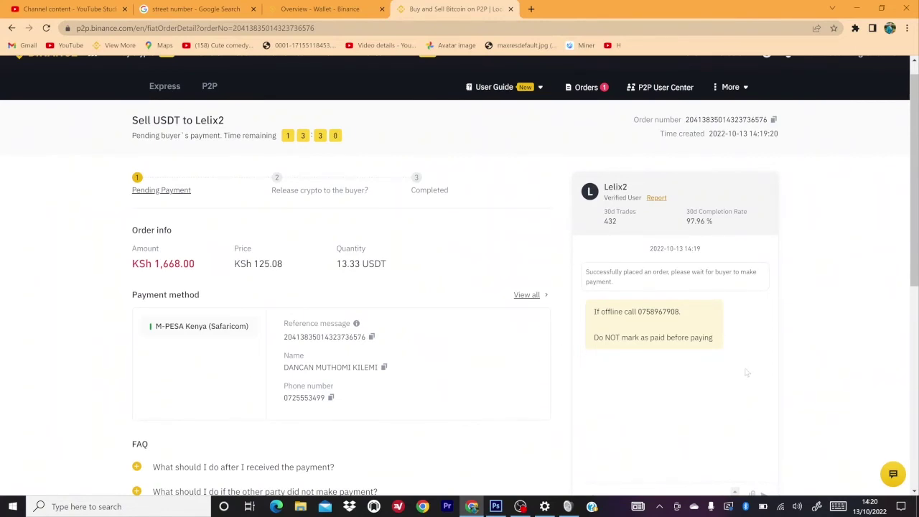
Step: Try to open the page for posting a new ad in a separate tab, look through the loaded page, and close that tab
{"action": "mouse_move", "coordinate": [748, 90]}
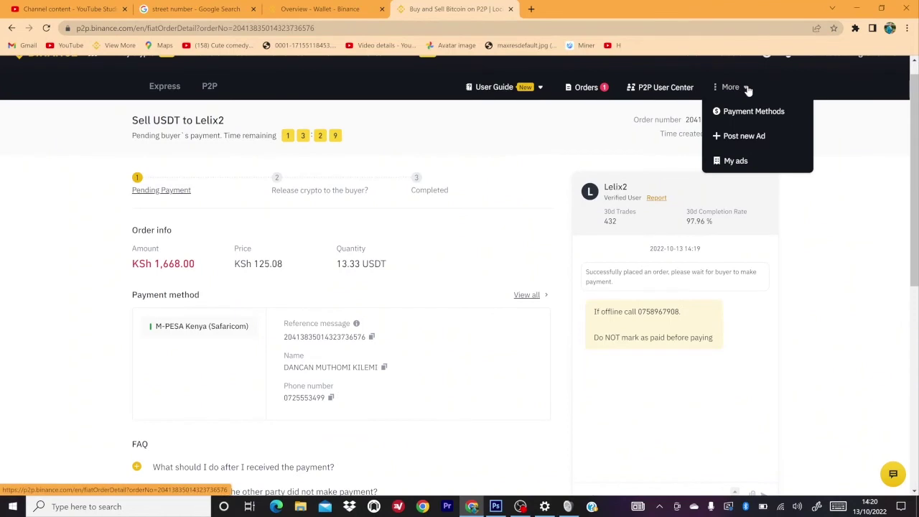
{"action": "right_click", "coordinate": [751, 138]}
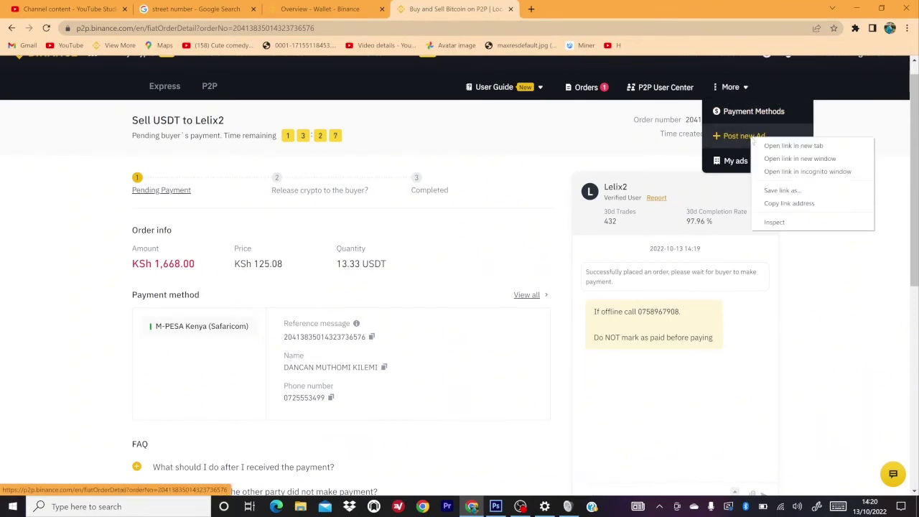
{"action": "left_click", "coordinate": [785, 145]}
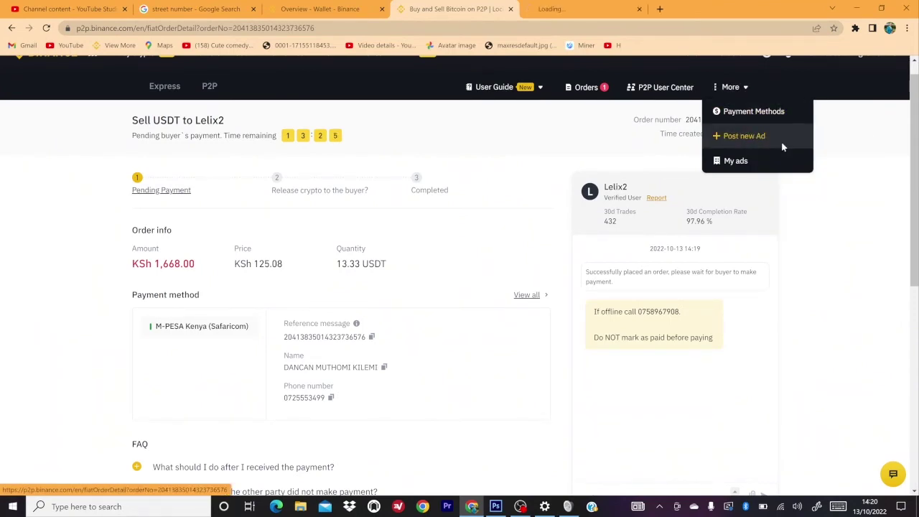
{"action": "left_click", "coordinate": [601, 7]}
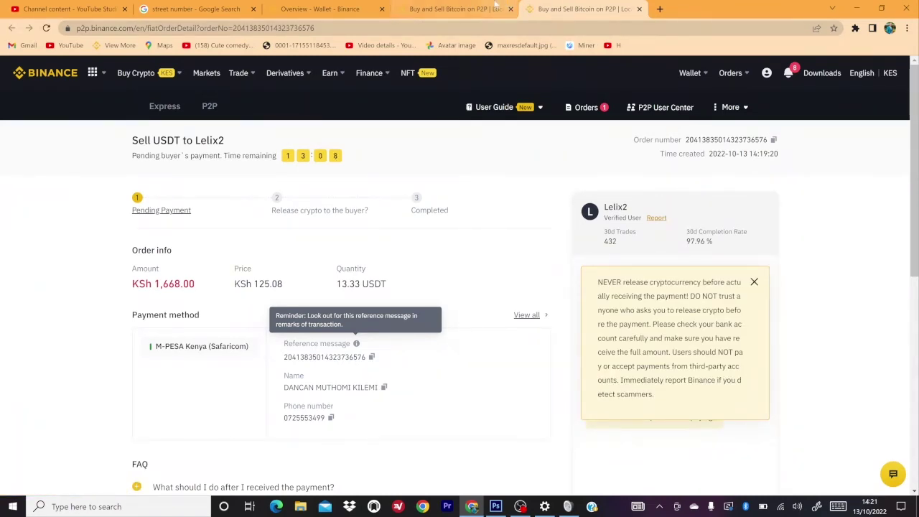
{"action": "left_click", "coordinate": [545, 6]}
{"action": "scroll", "coordinate": [484, 282], "scroll_direction": "down", "scroll_amount": 10}
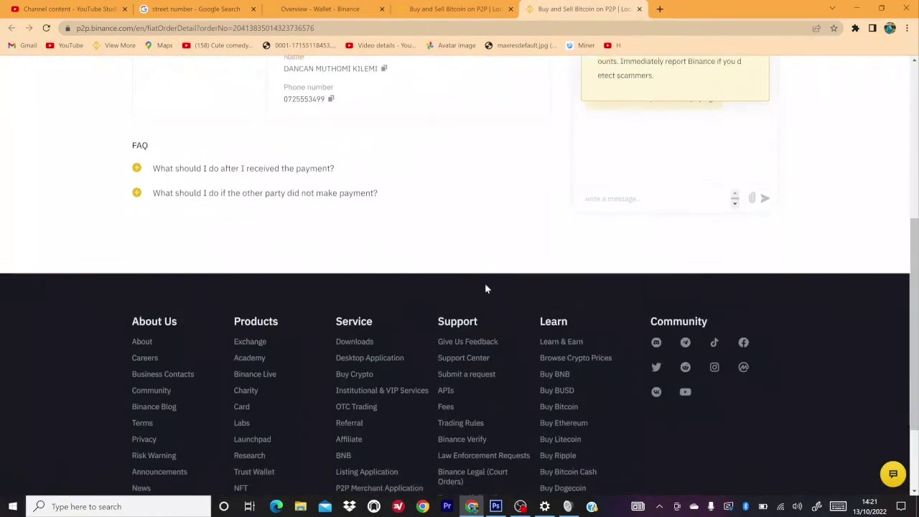
{"action": "scroll", "coordinate": [484, 283], "scroll_direction": "up", "scroll_amount": 10}
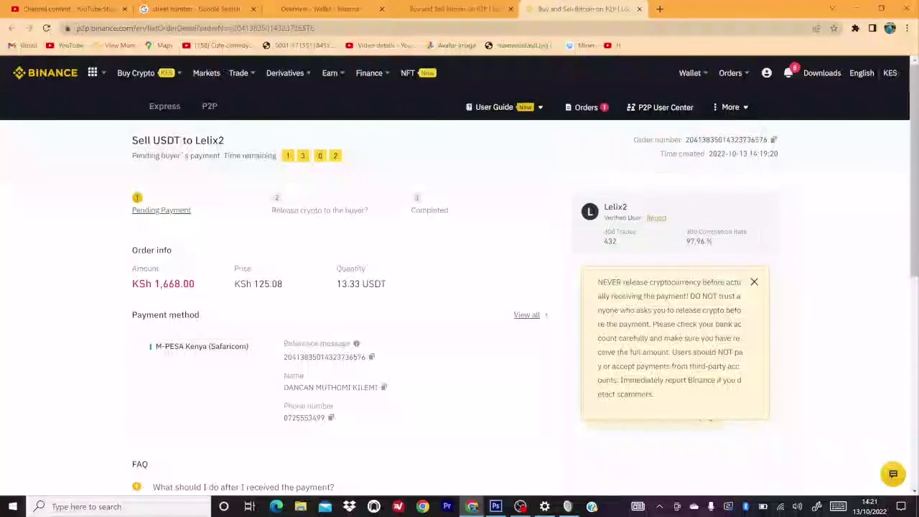
{"action": "left_click", "coordinate": [639, 9]}
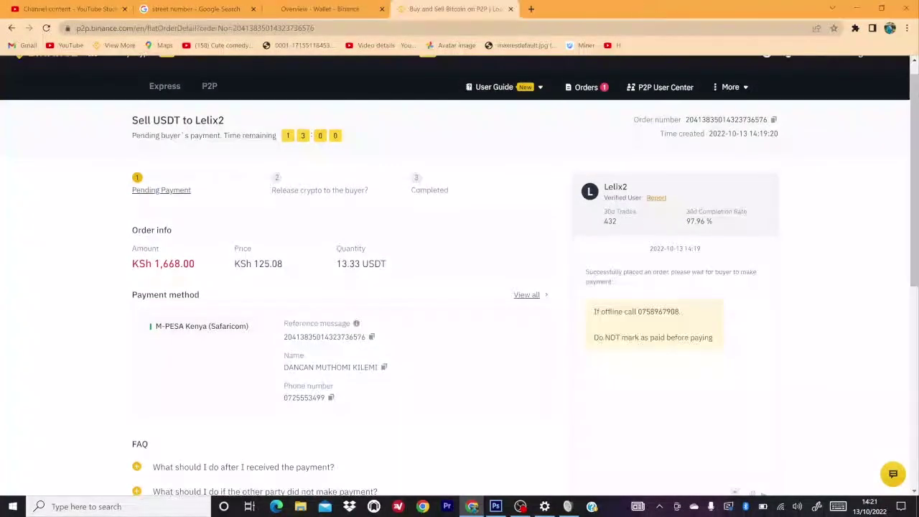
Step: Open the Post new Ad link in a new browser tab while keeping the pending sell order in view
{"action": "scroll", "coordinate": [785, 291], "scroll_direction": "up", "scroll_amount": 1}
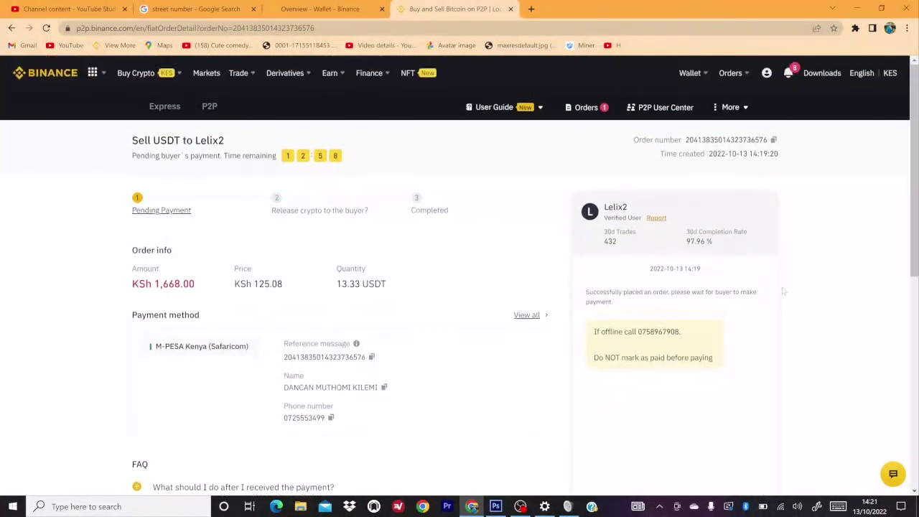
{"action": "mouse_move", "coordinate": [729, 107]}
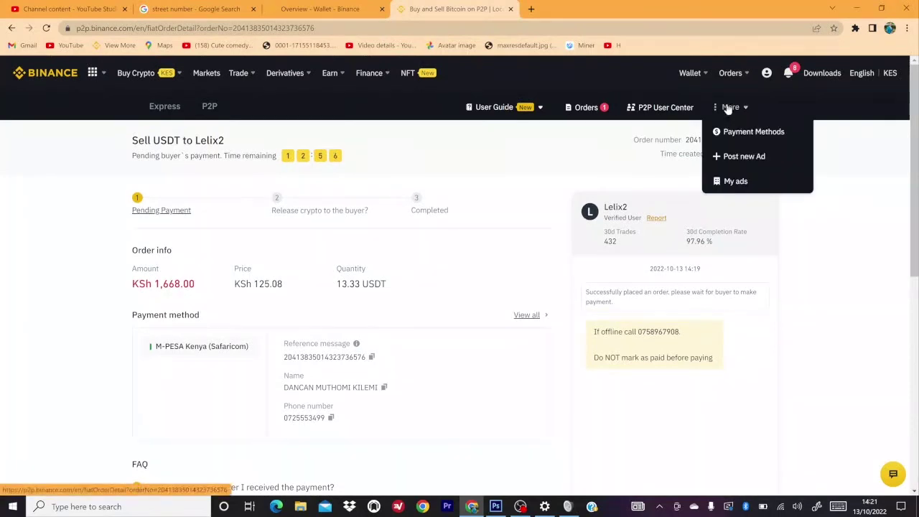
{"action": "right_click", "coordinate": [745, 163]}
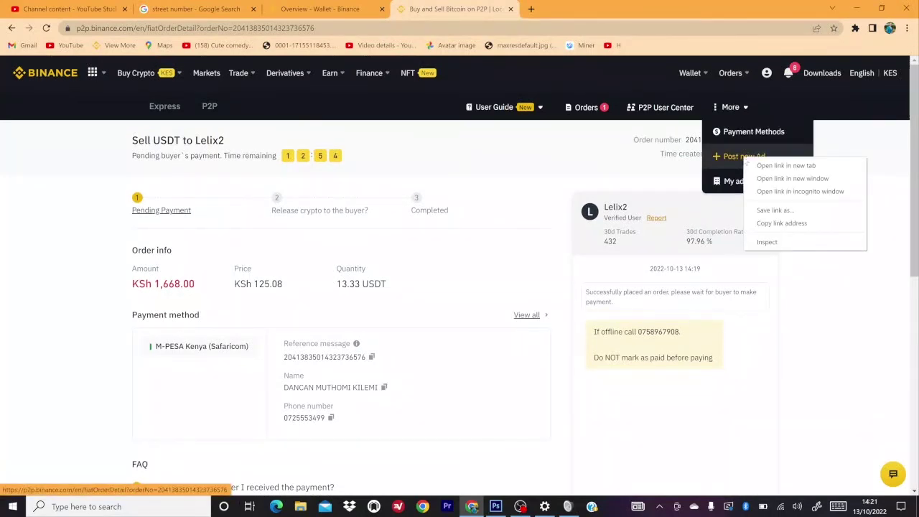
{"action": "left_click", "coordinate": [772, 166]}
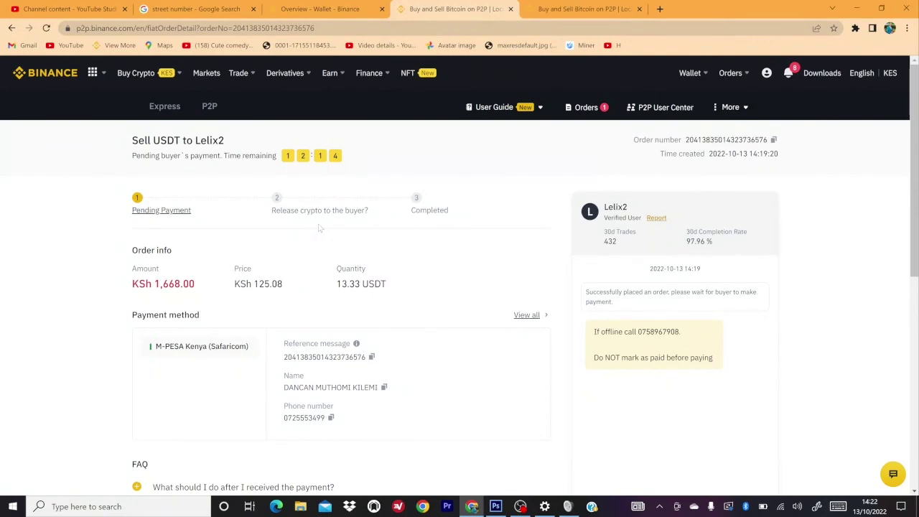
Step: Examine the pending sell order's payment stage, M-PESA details and the hint for its reference message
{"action": "scroll", "coordinate": [337, 378], "scroll_direction": "down", "scroll_amount": 5}
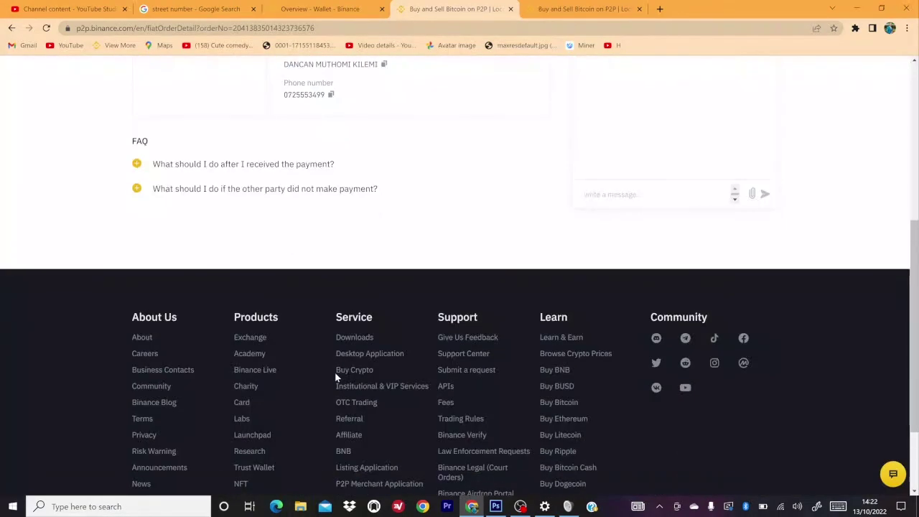
{"action": "scroll", "coordinate": [335, 377], "scroll_direction": "up", "scroll_amount": 5}
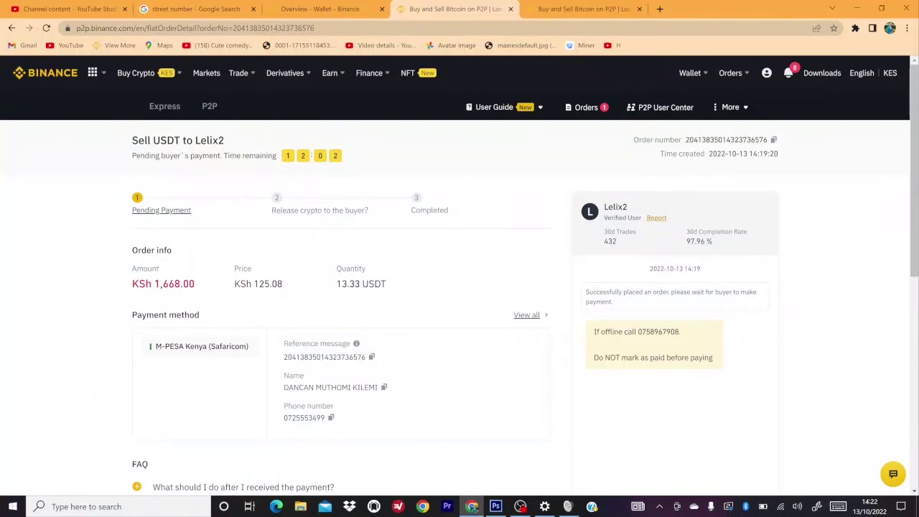
{"action": "scroll", "coordinate": [270, 399], "scroll_direction": "down", "scroll_amount": 1}
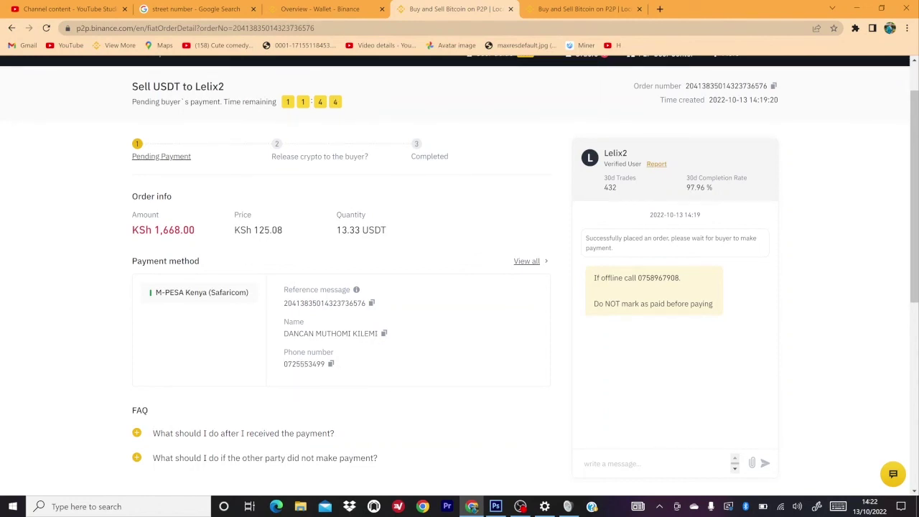
{"action": "mouse_move", "coordinate": [356, 289]}
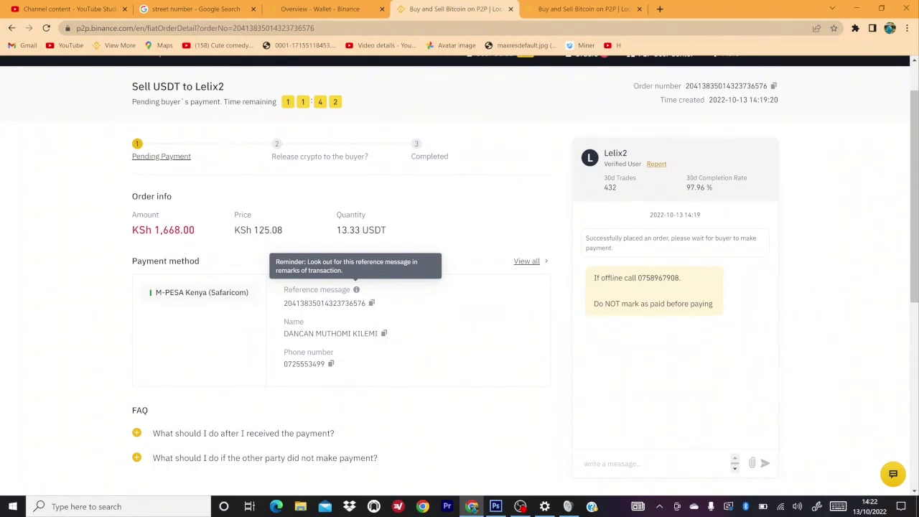